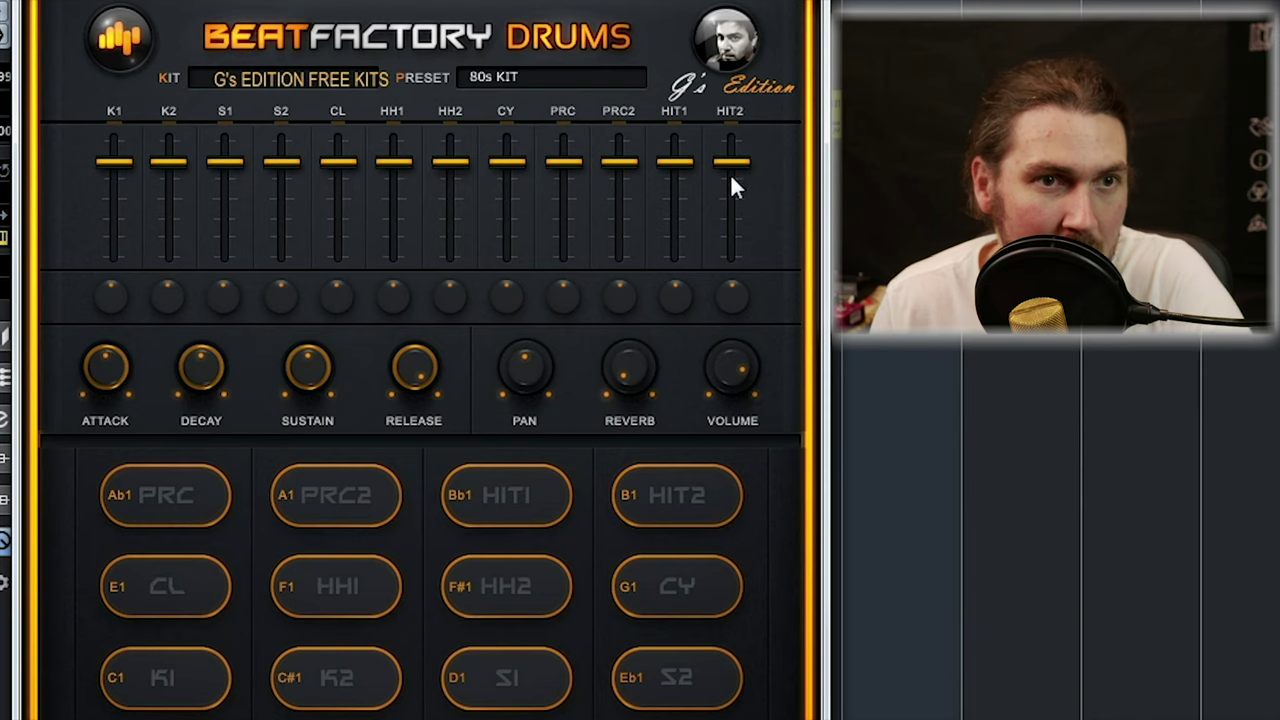
Step: Look over the available kit presets, load the 808 KIT preset and slightly lower the HH2 channel level
click(519, 81)
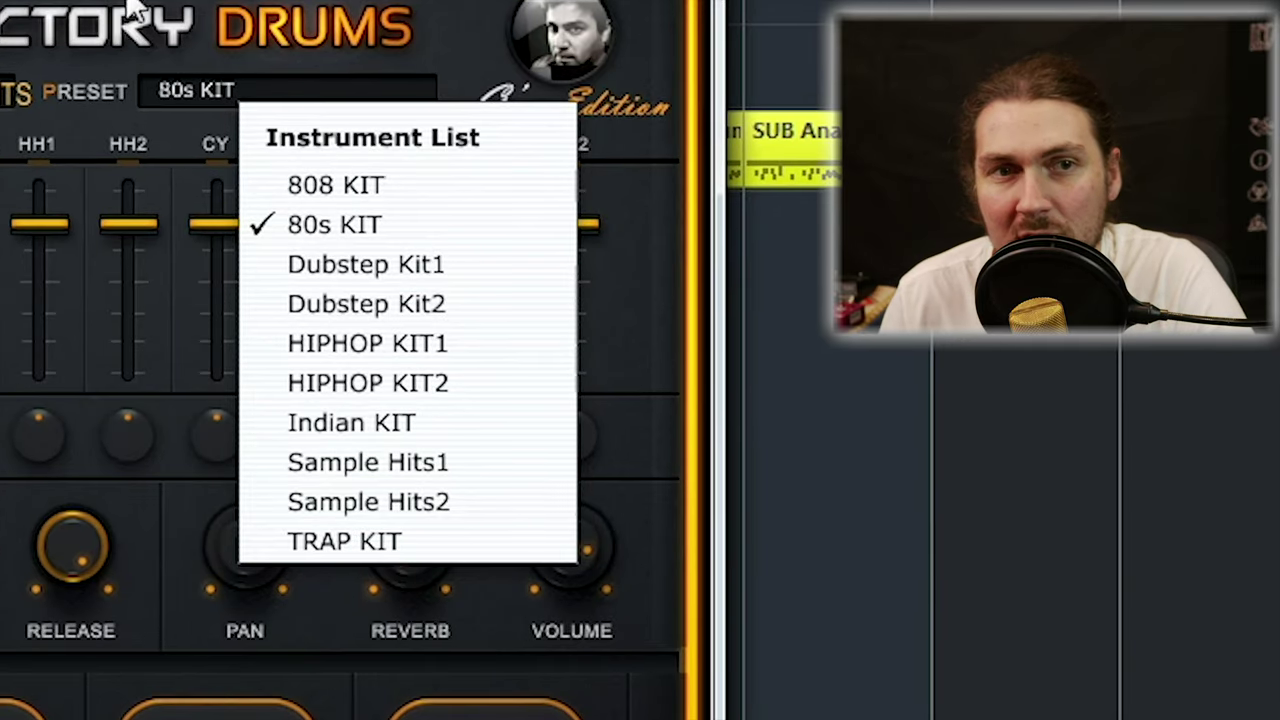
click(38, 95)
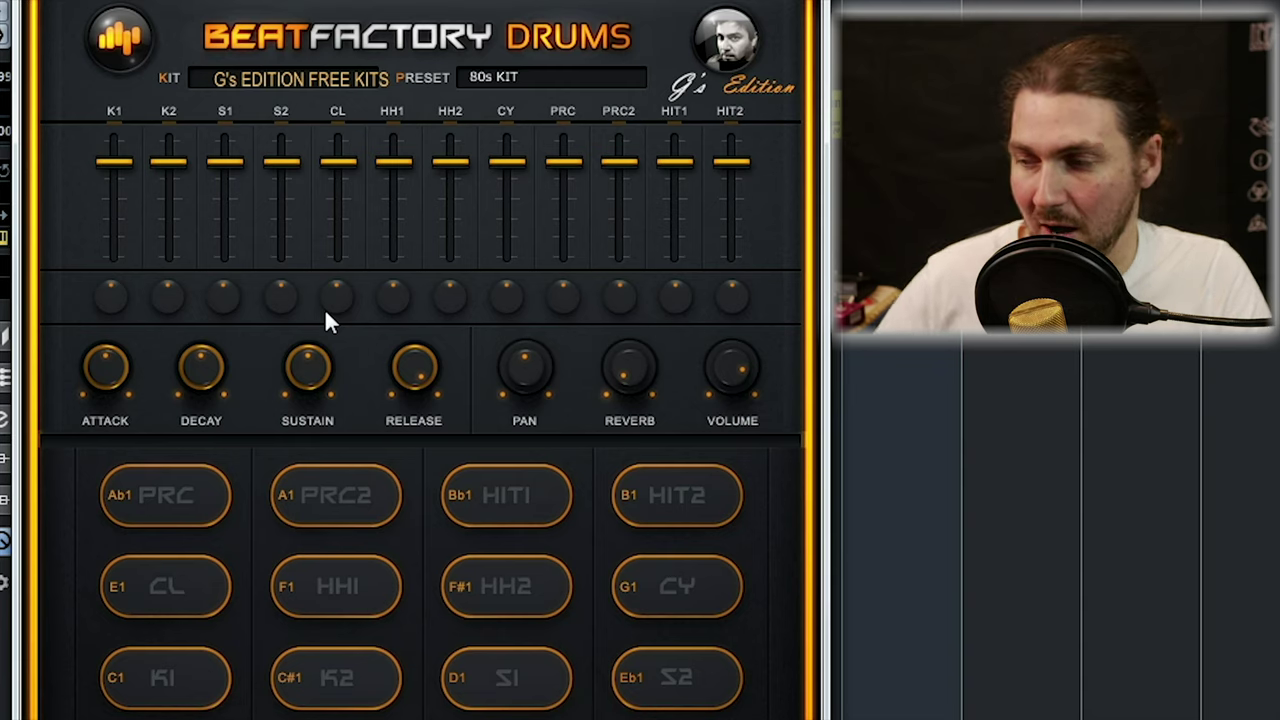
click(508, 74)
click(557, 117)
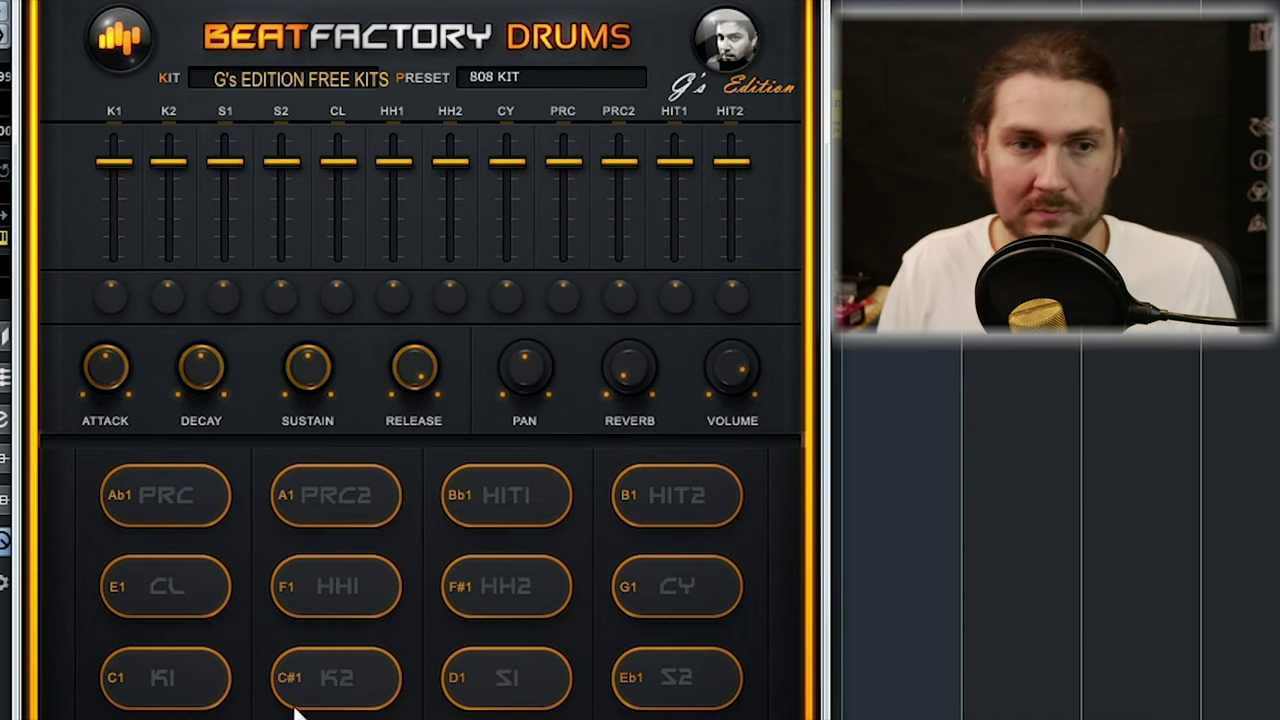
drag(447, 163, 447, 211)
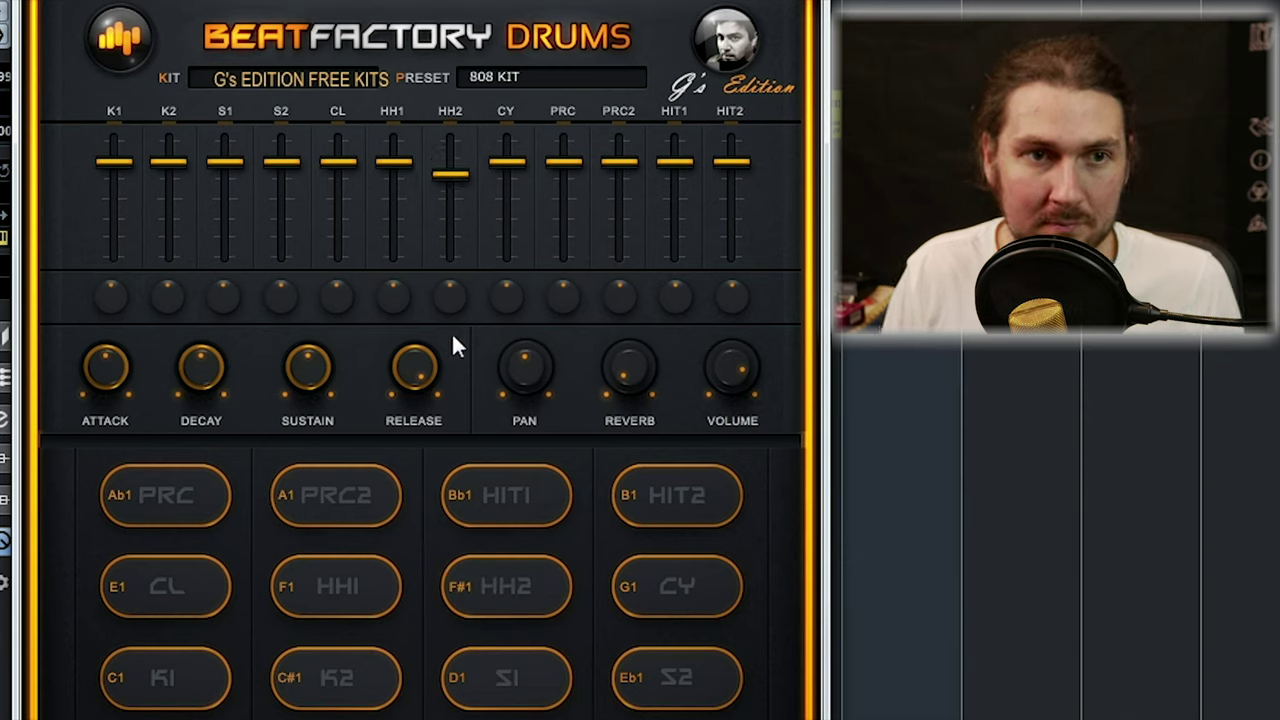
Step: Audition the 80s KIT preset and load the Dubstep Kit1 preset for comparison
click(568, 80)
click(595, 163)
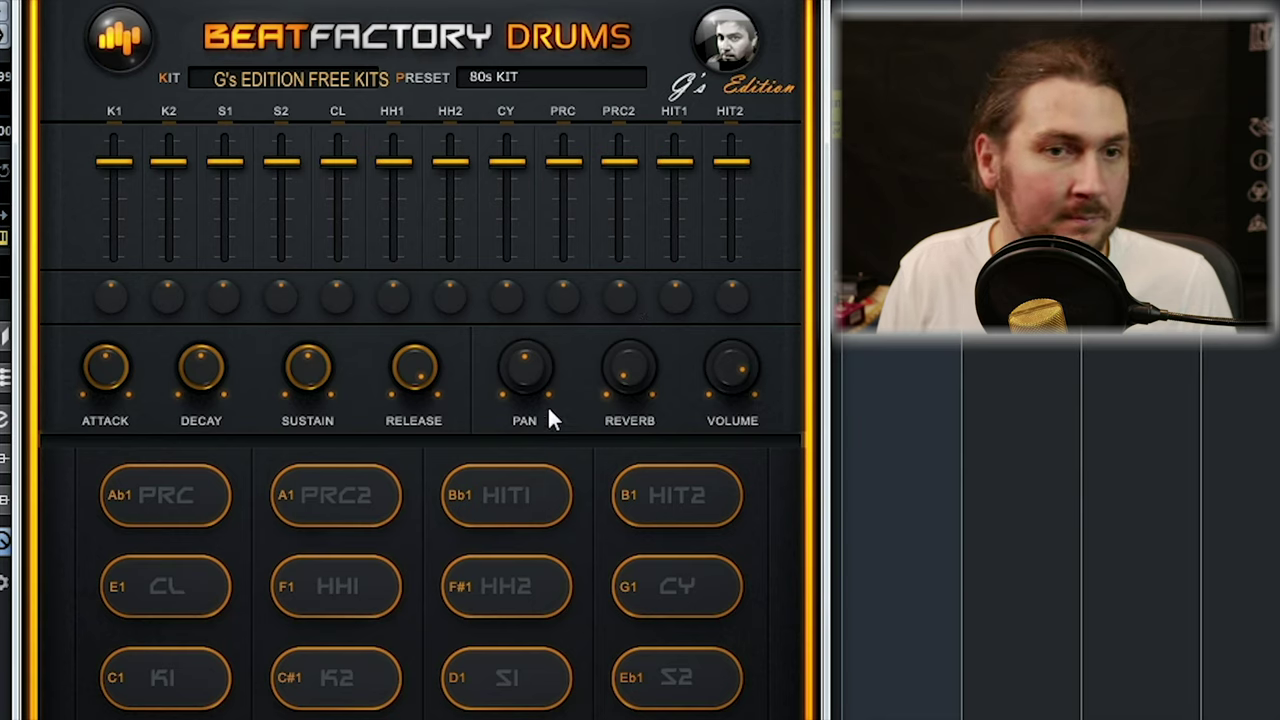
click(536, 82)
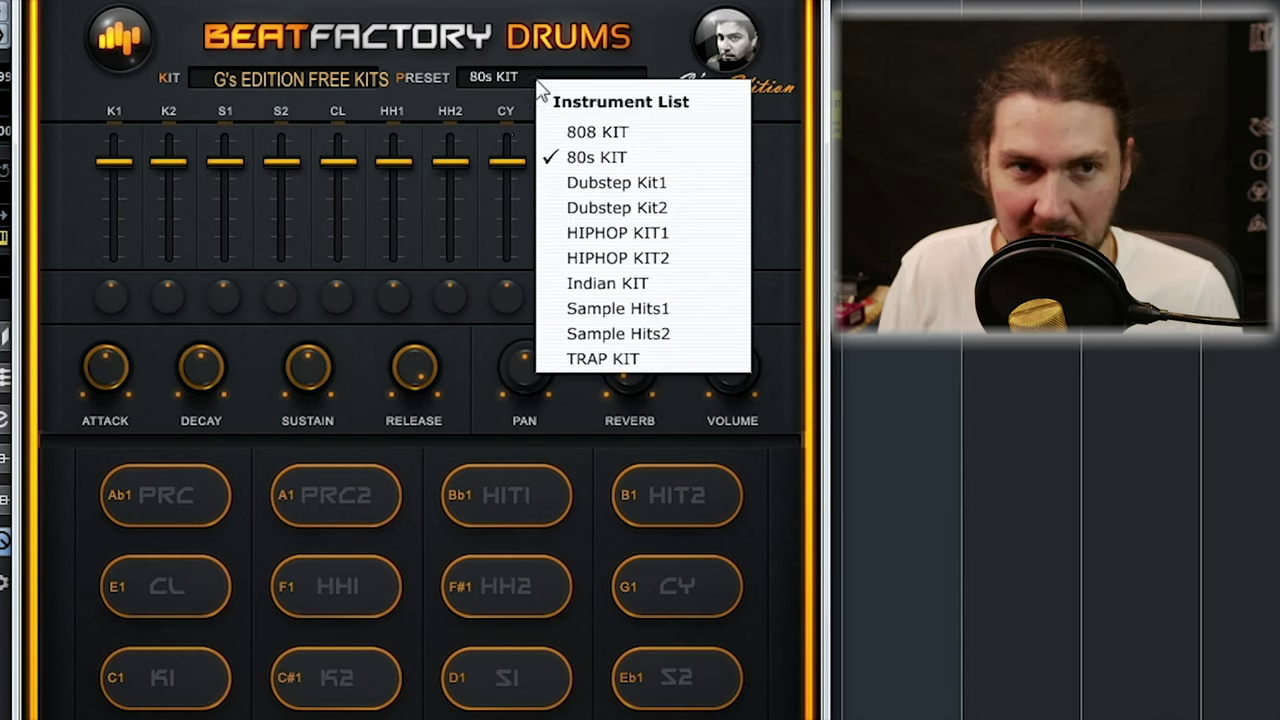
click(634, 182)
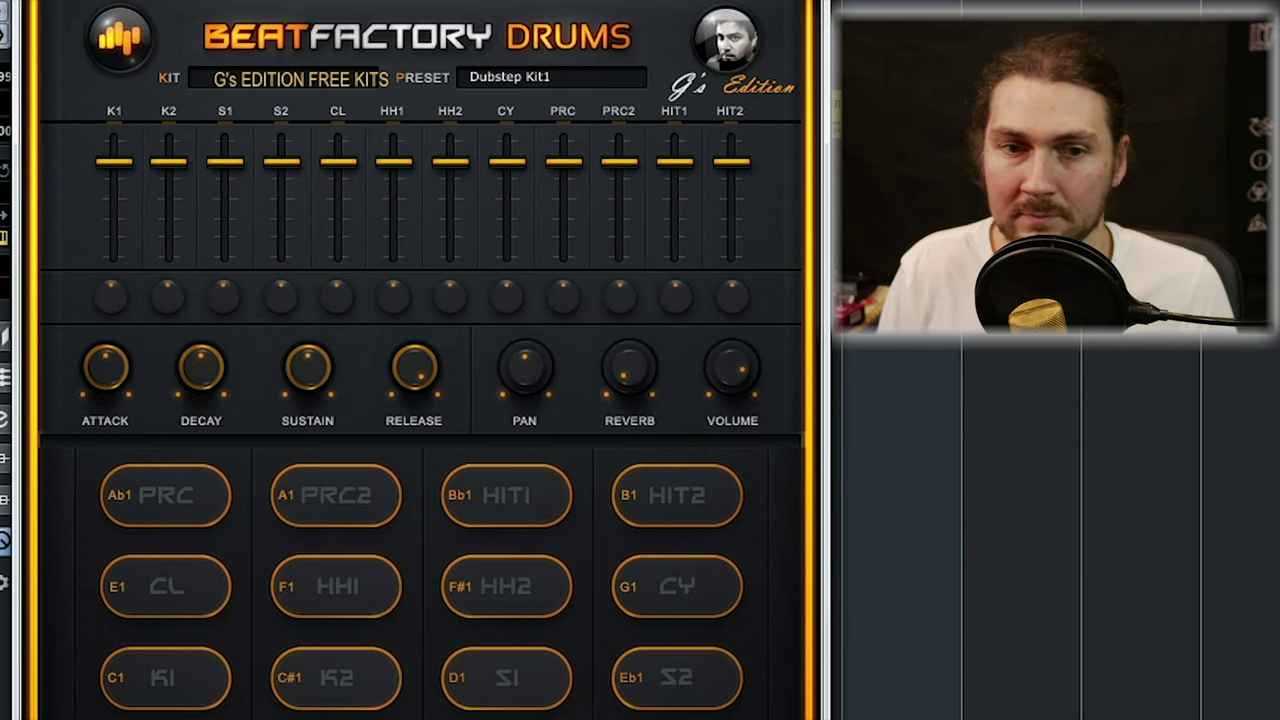
key(Escape)
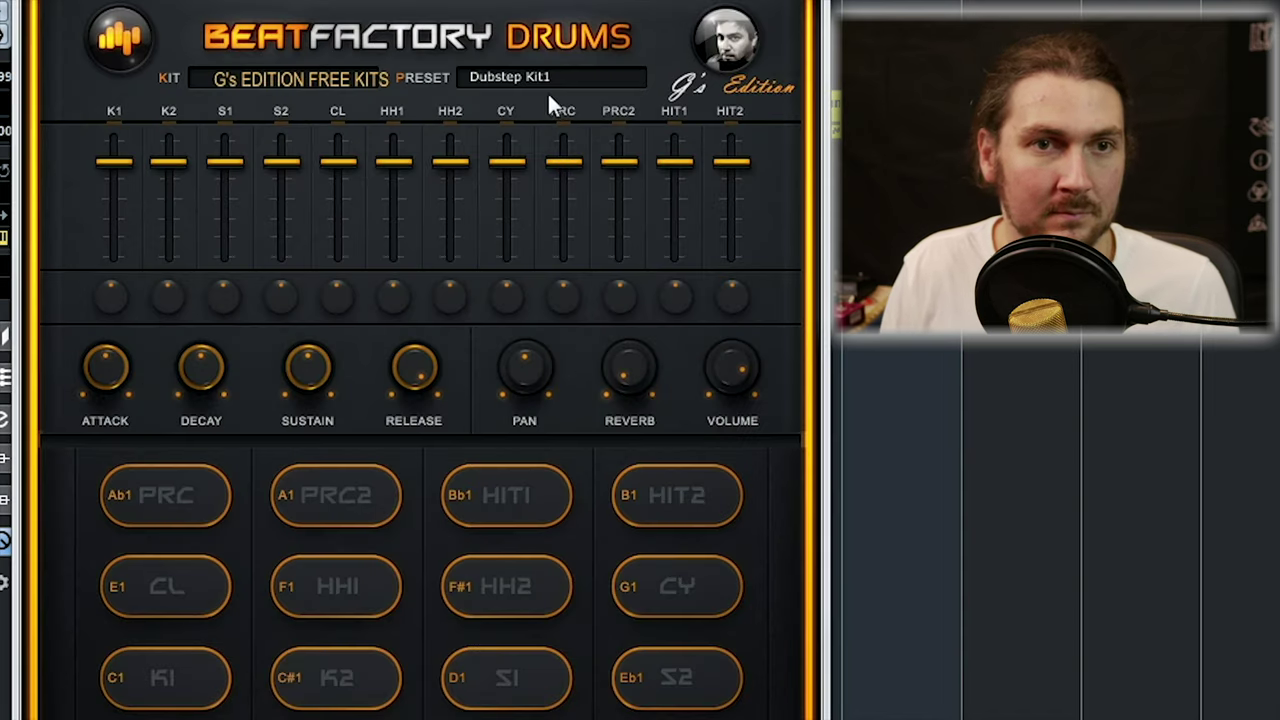
Step: Audition the Dubstep Kit2 preset, followed by the HIPHOP KIT1 preset
click(549, 85)
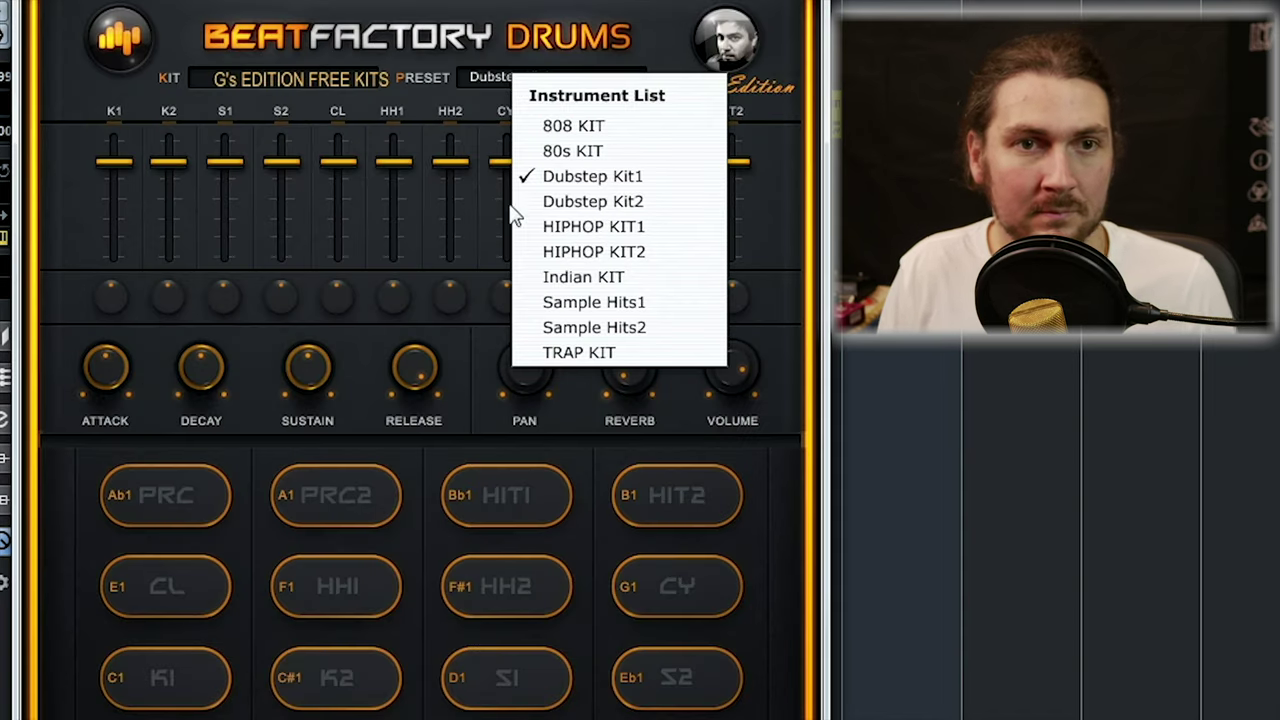
click(630, 202)
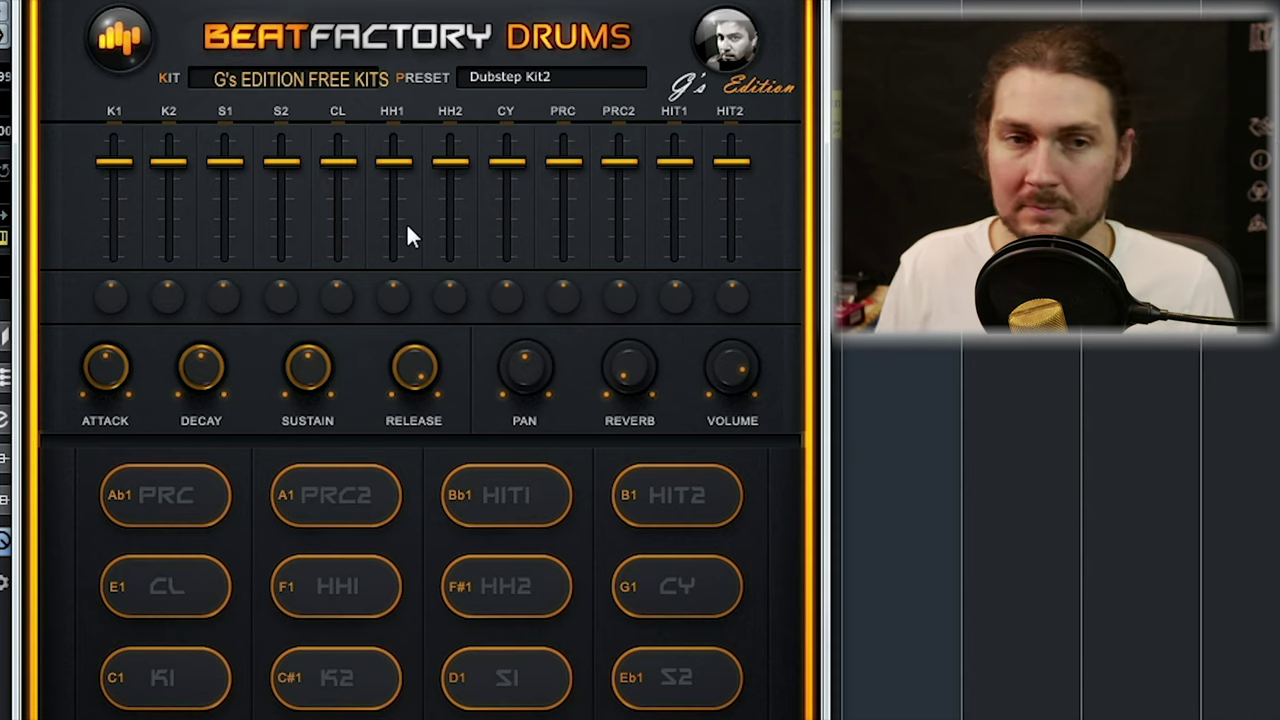
click(548, 80)
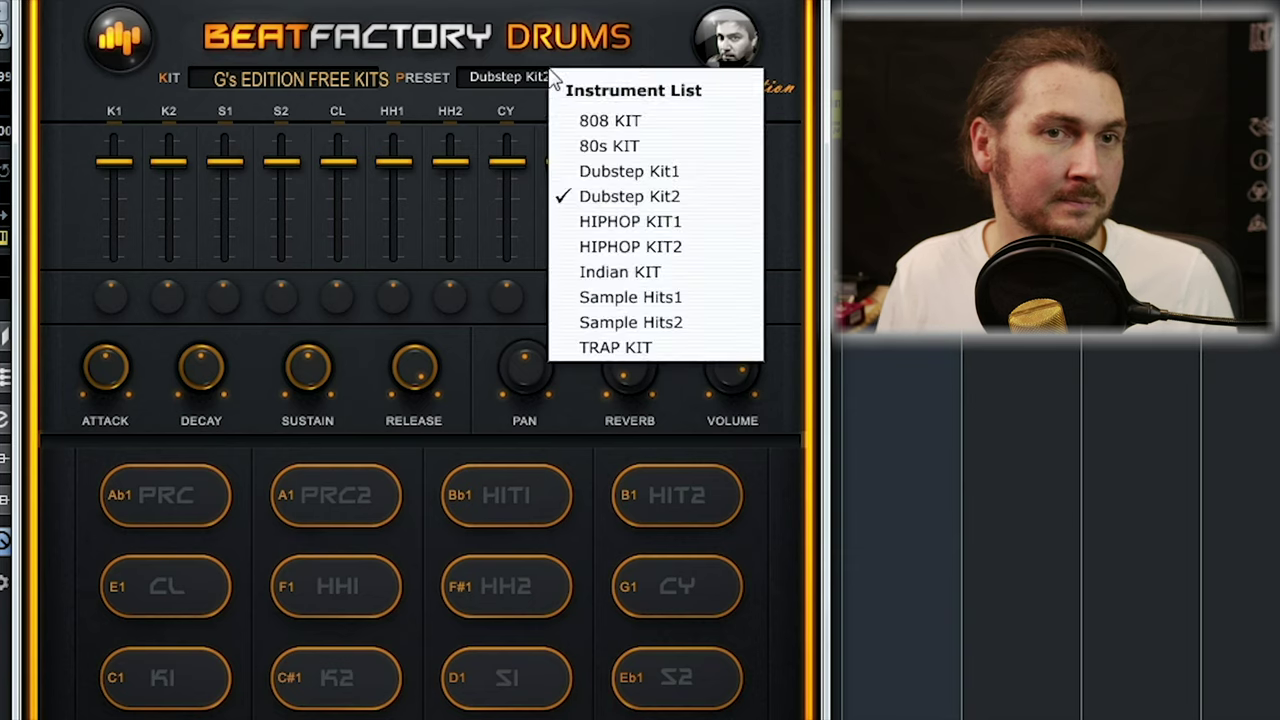
click(628, 222)
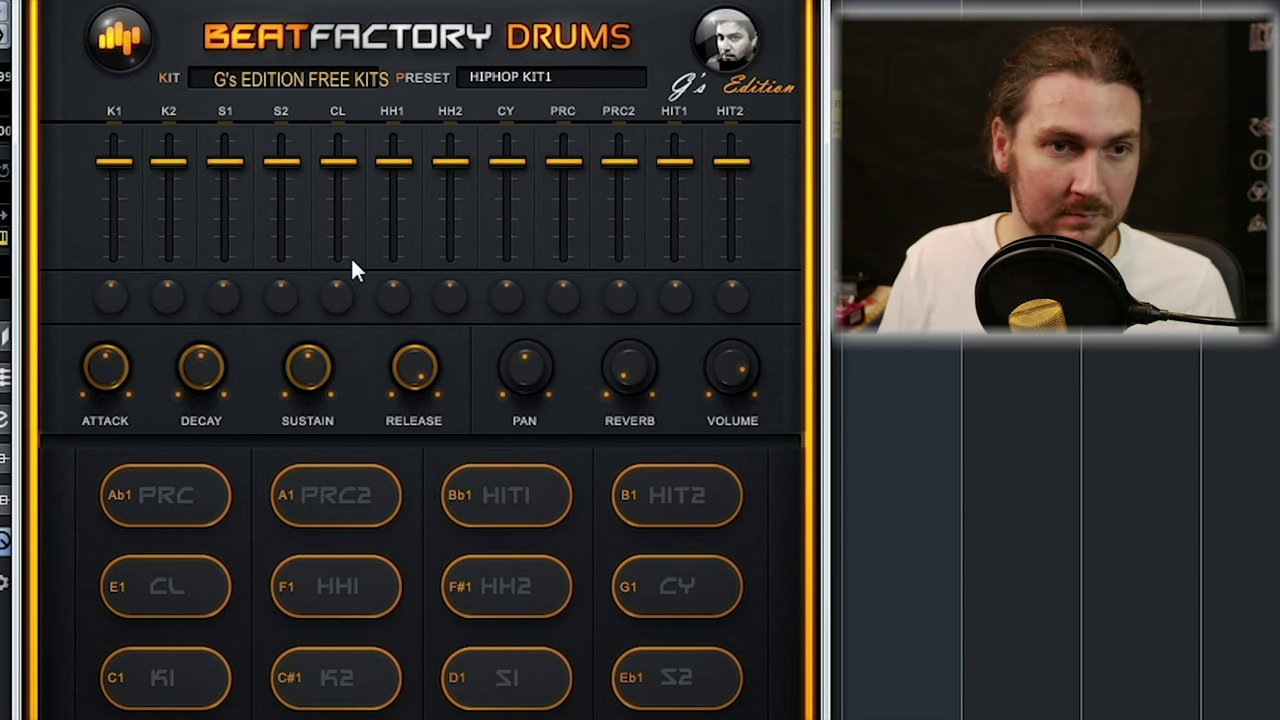
Step: Audition the HIPHOP KIT2 preset, followed by the Indian KIT preset
click(525, 81)
click(590, 253)
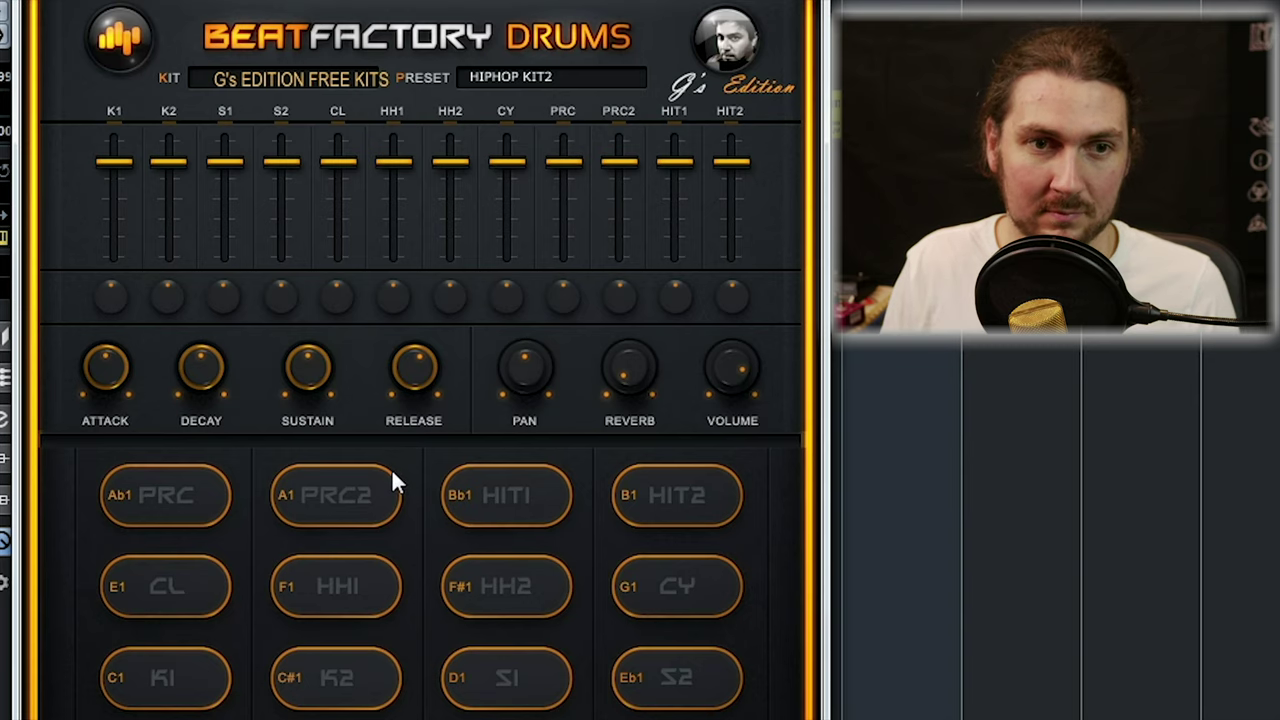
click(541, 85)
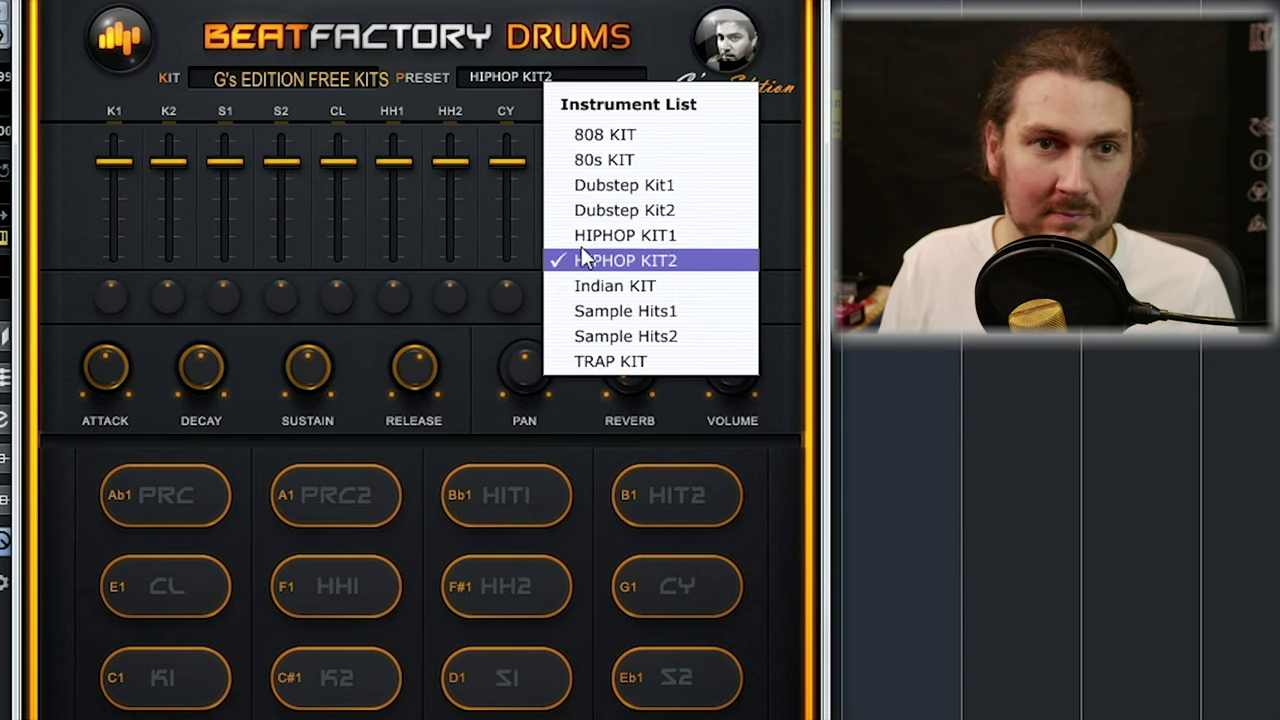
click(596, 288)
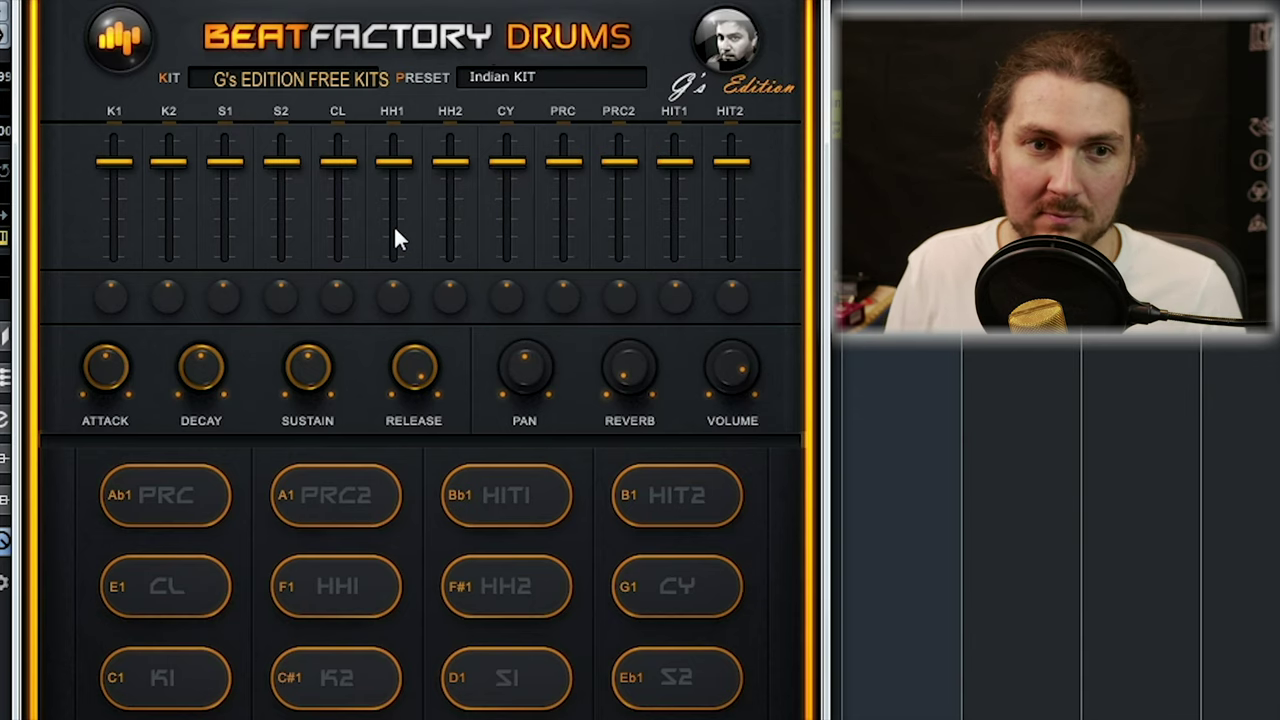
Step: Audition the Sample Hits1 preset, followed by the TRAP KIT preset
click(522, 85)
click(600, 313)
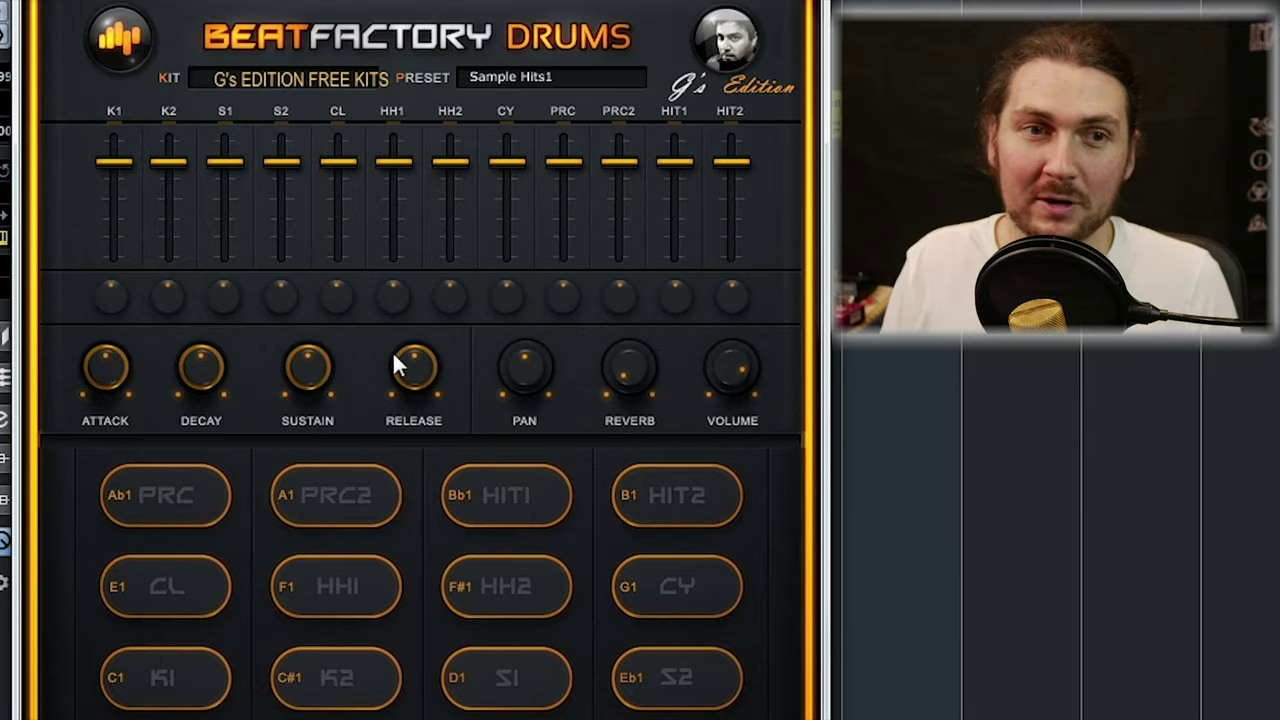
click(553, 77)
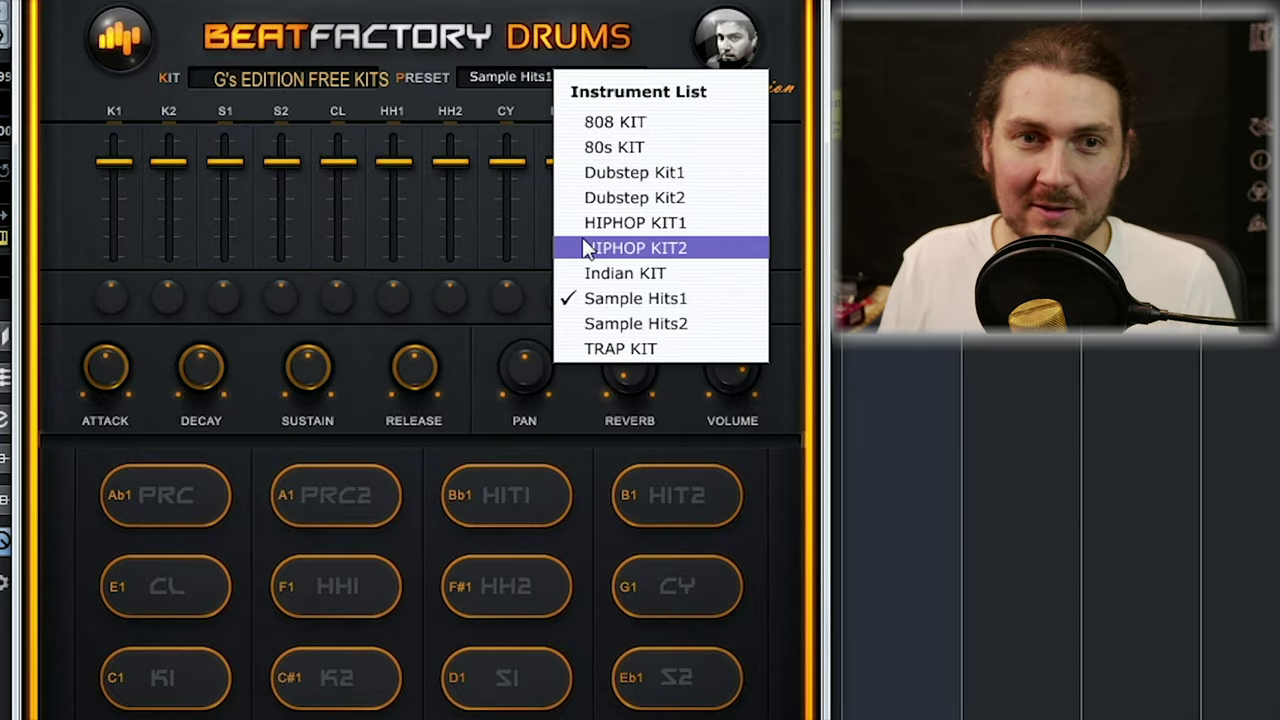
click(414, 366)
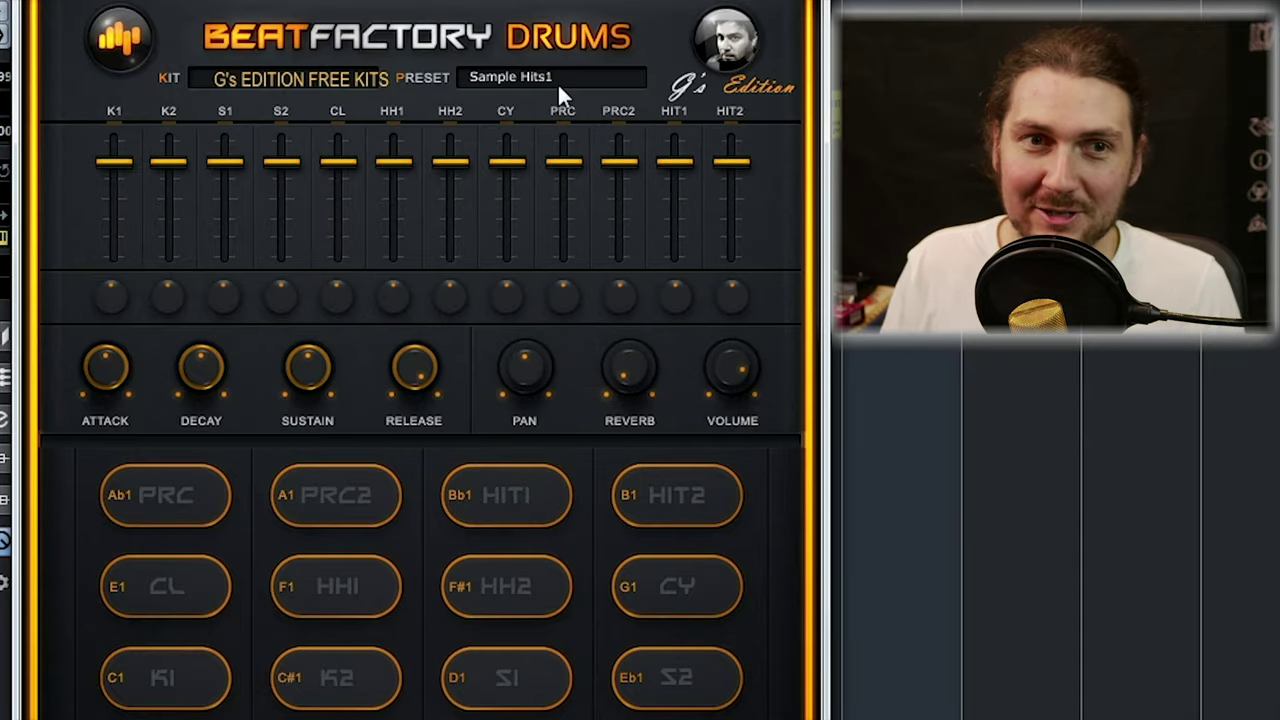
click(566, 69)
click(597, 367)
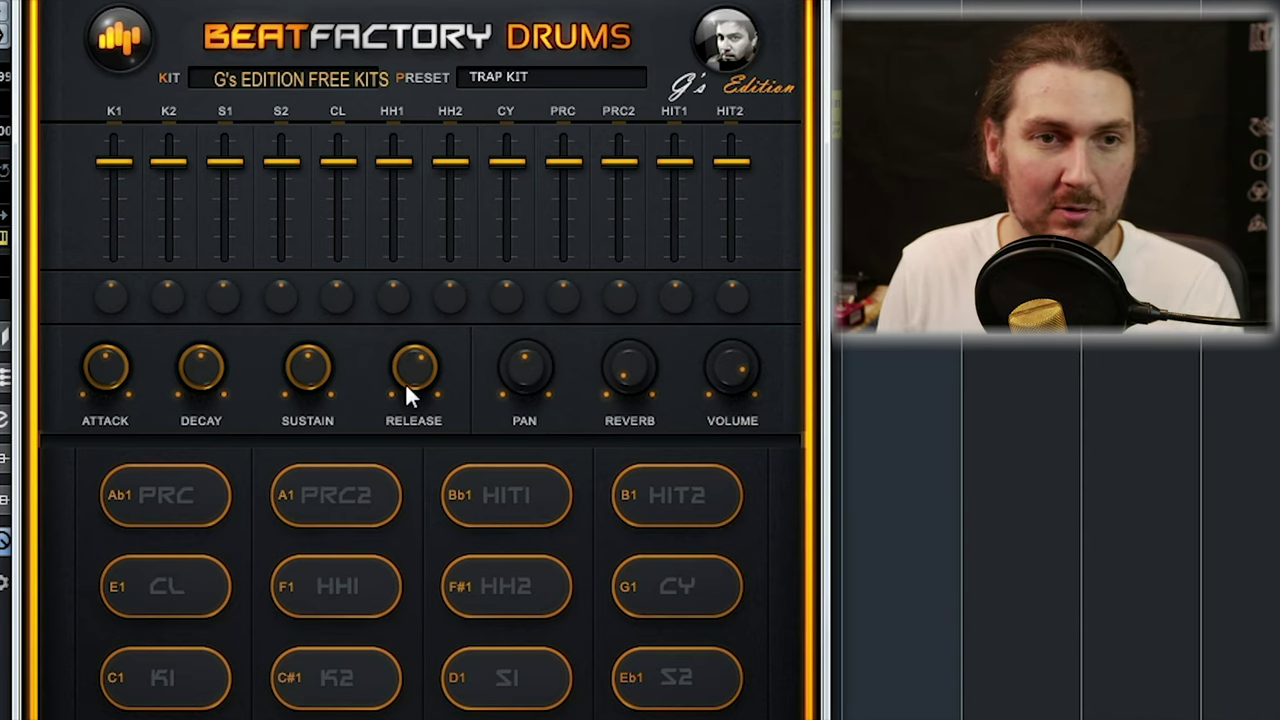
Step: Return to the 808 KIT preset to play its sounds, and switch to the 80s KIT preset
click(531, 85)
click(561, 165)
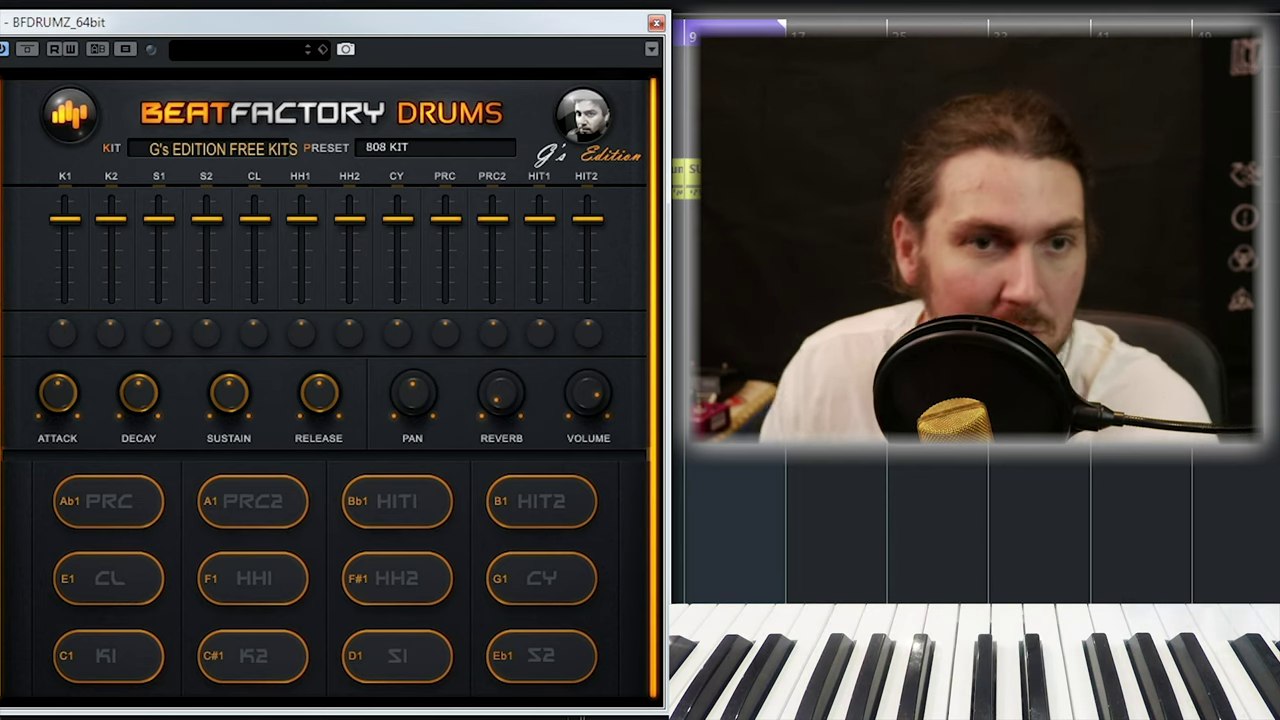
click(435, 147)
click(470, 207)
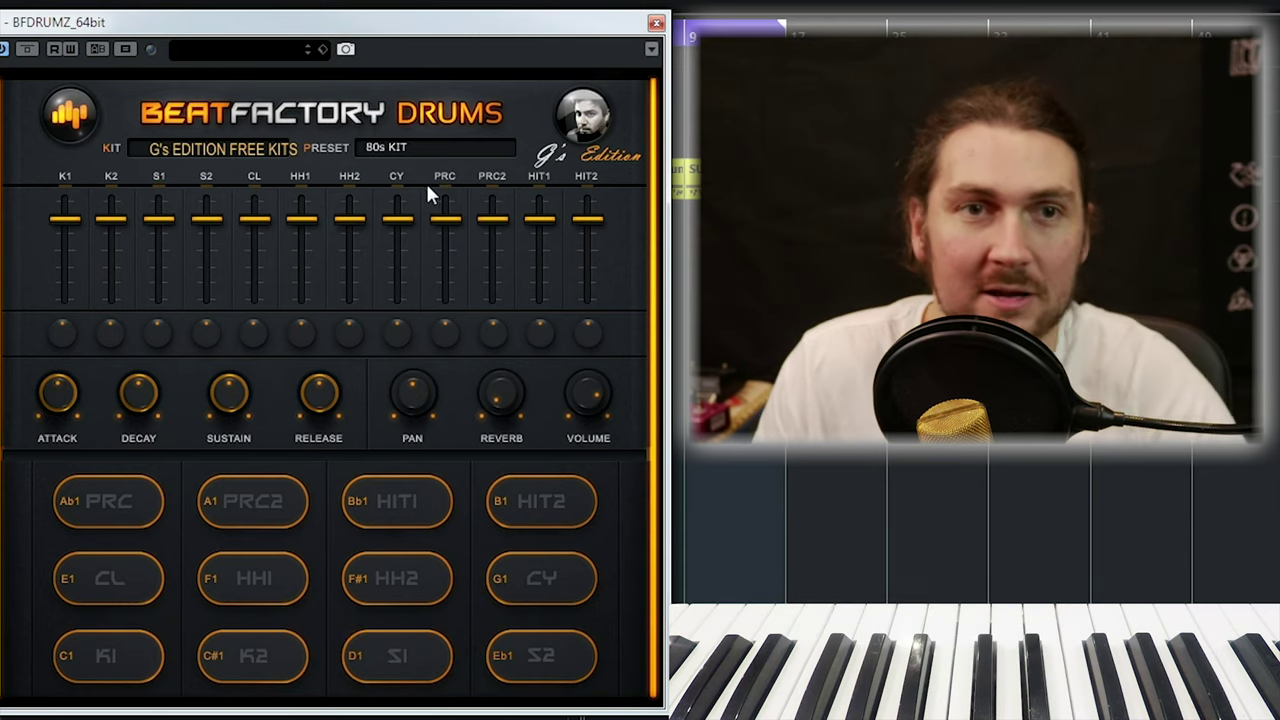
Step: Load the Dubstep Kit1 preset to demonstrate it, and switch to the Dubstep Kit2 preset
click(413, 148)
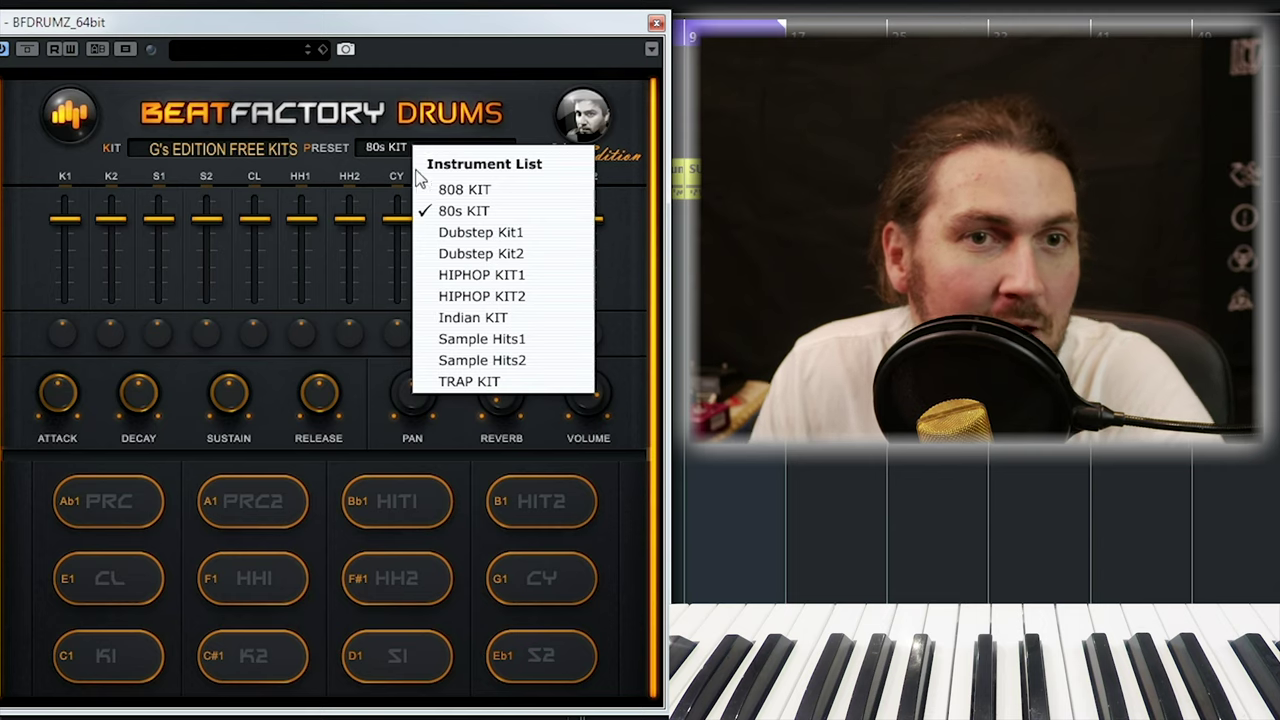
click(515, 231)
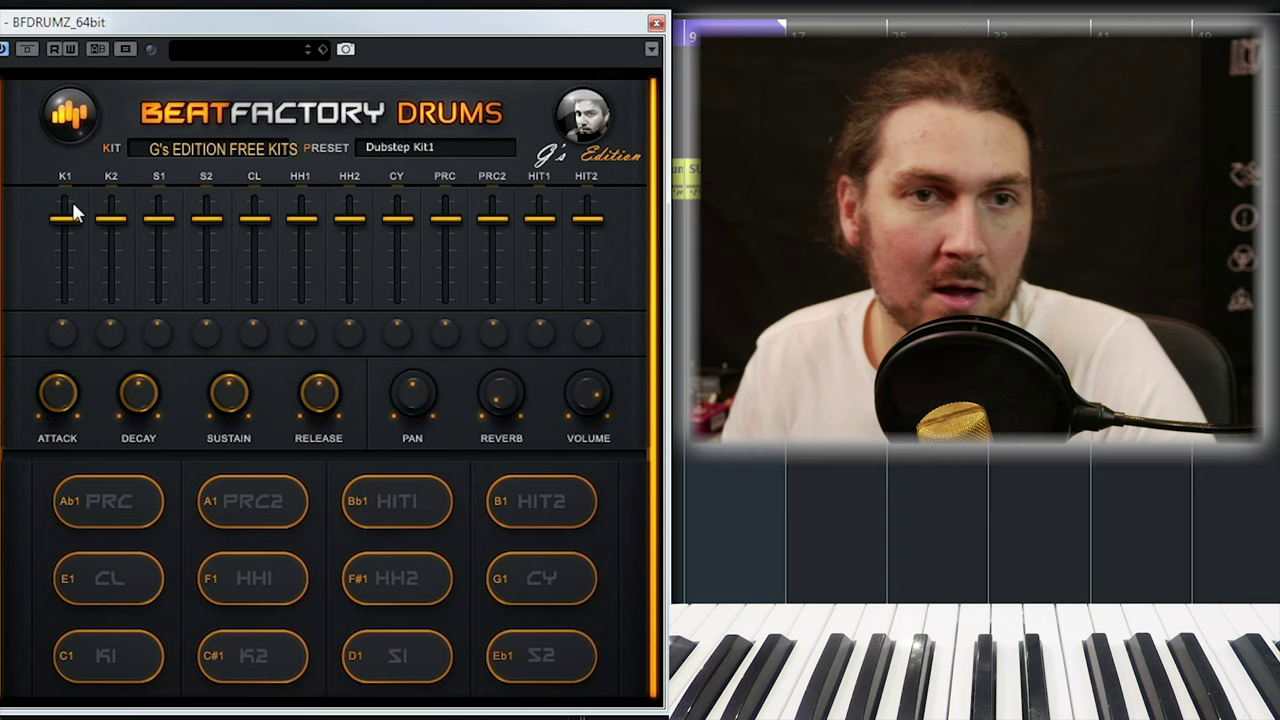
click(398, 146)
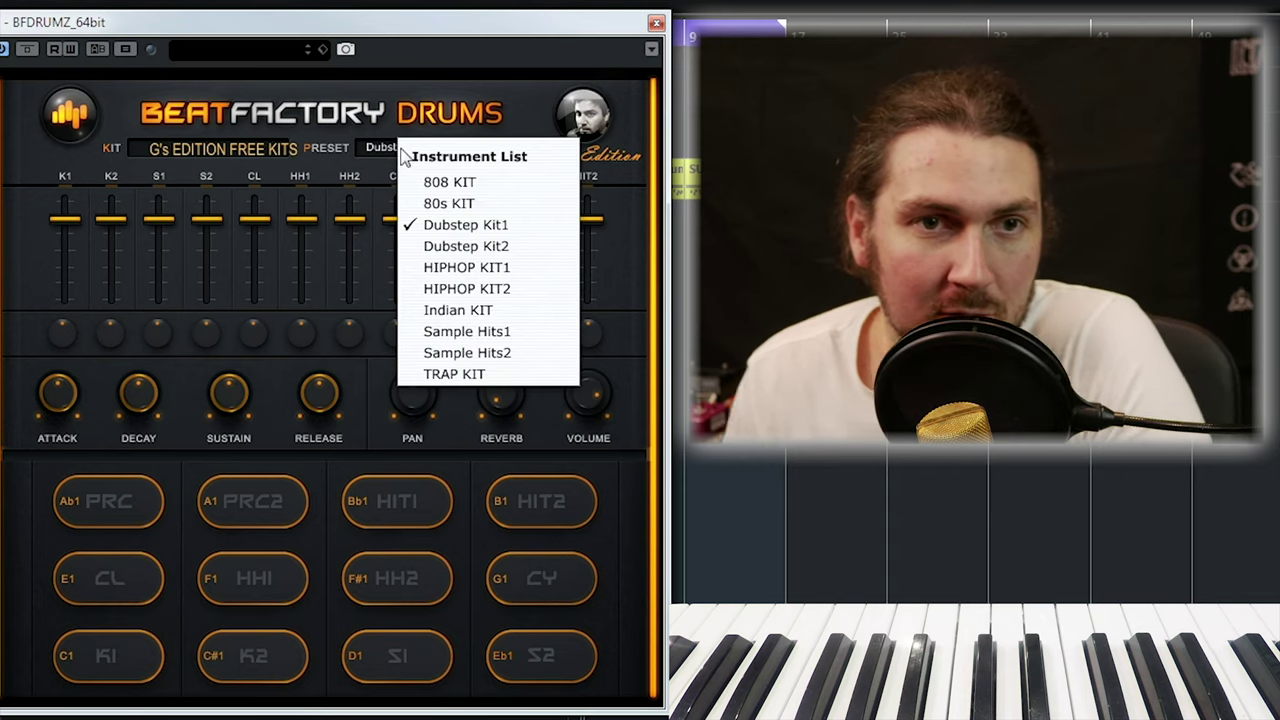
click(495, 243)
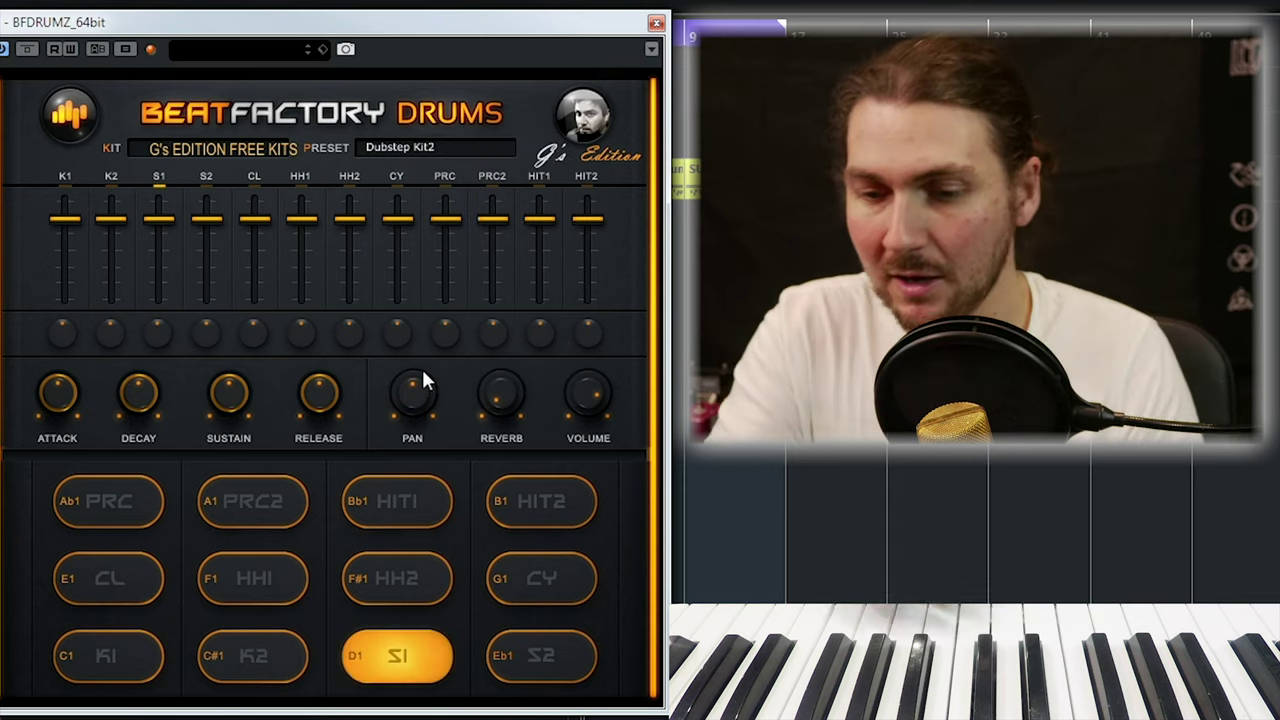
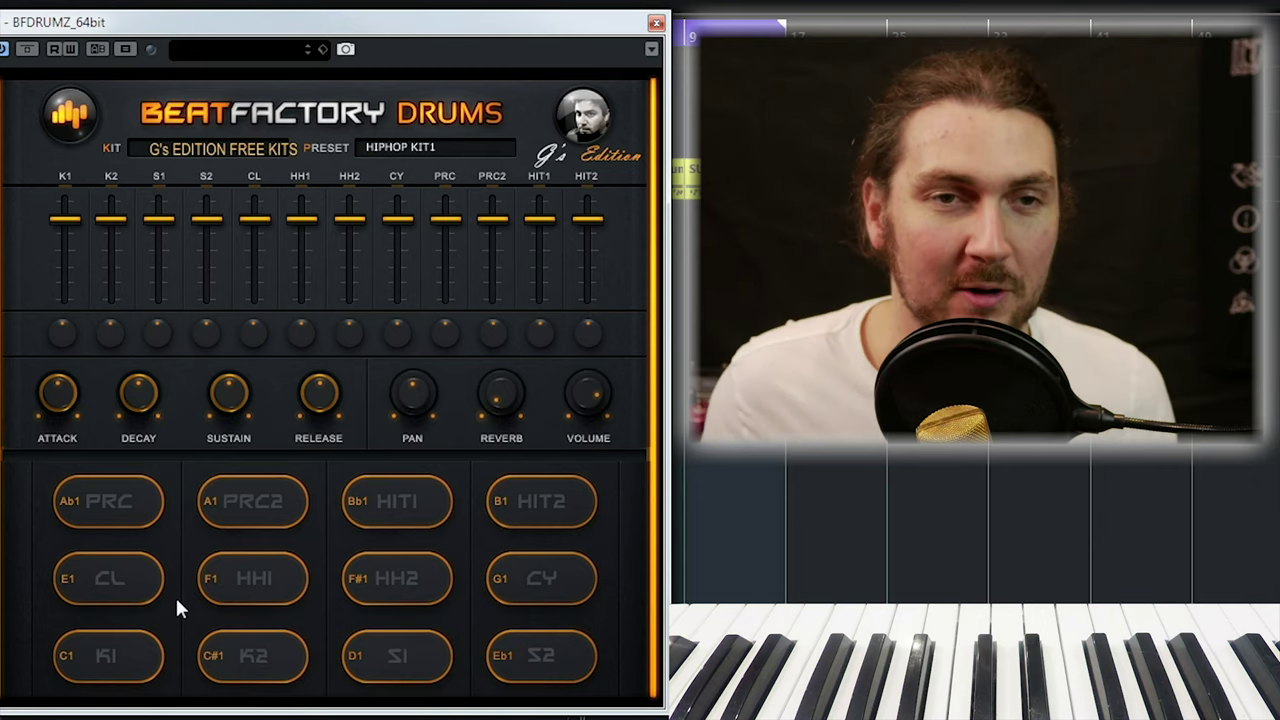
Step: Load the HIPHOP KIT2 preset and play its K1 and K2 kick pads
click(402, 147)
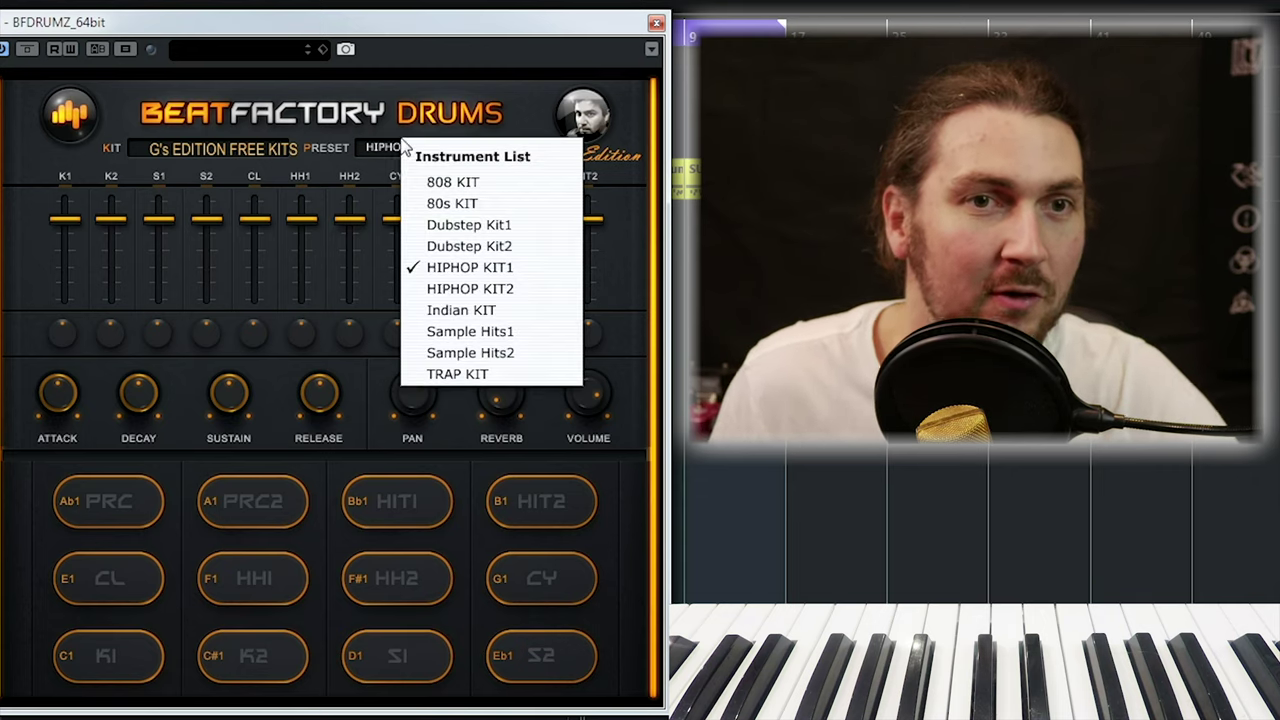
click(450, 285)
click(100, 650)
click(233, 658)
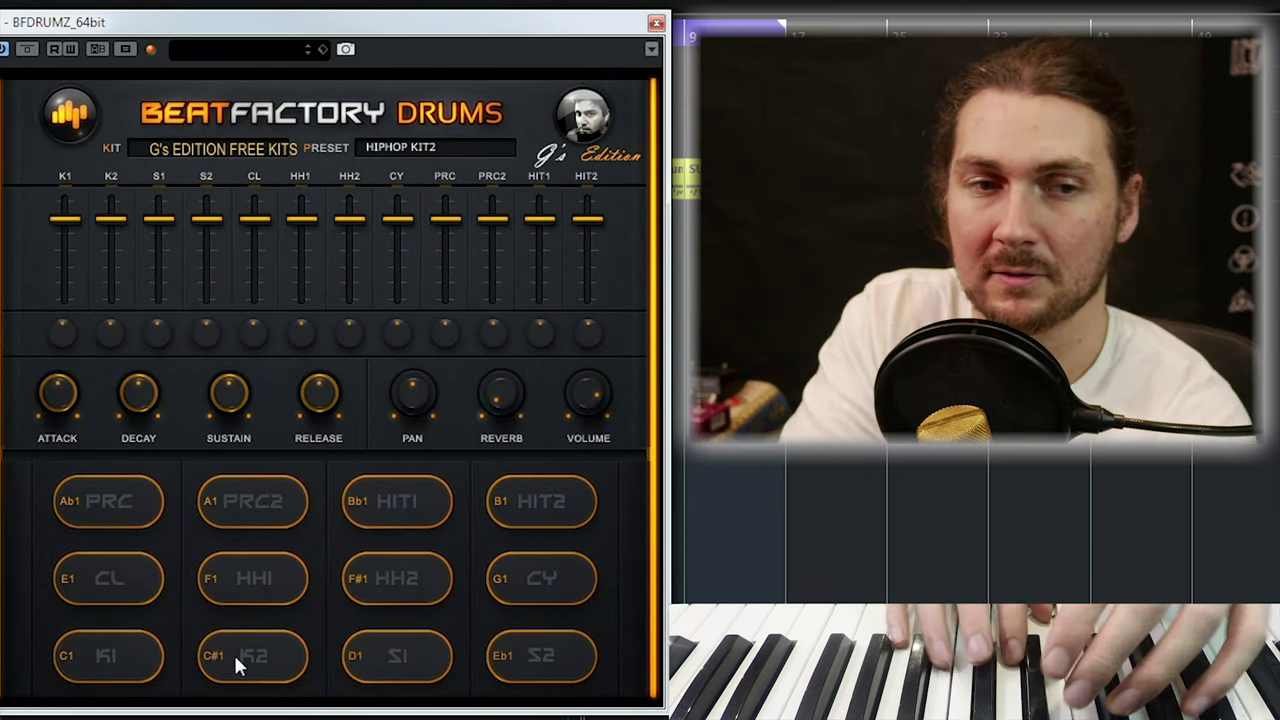
click(235, 657)
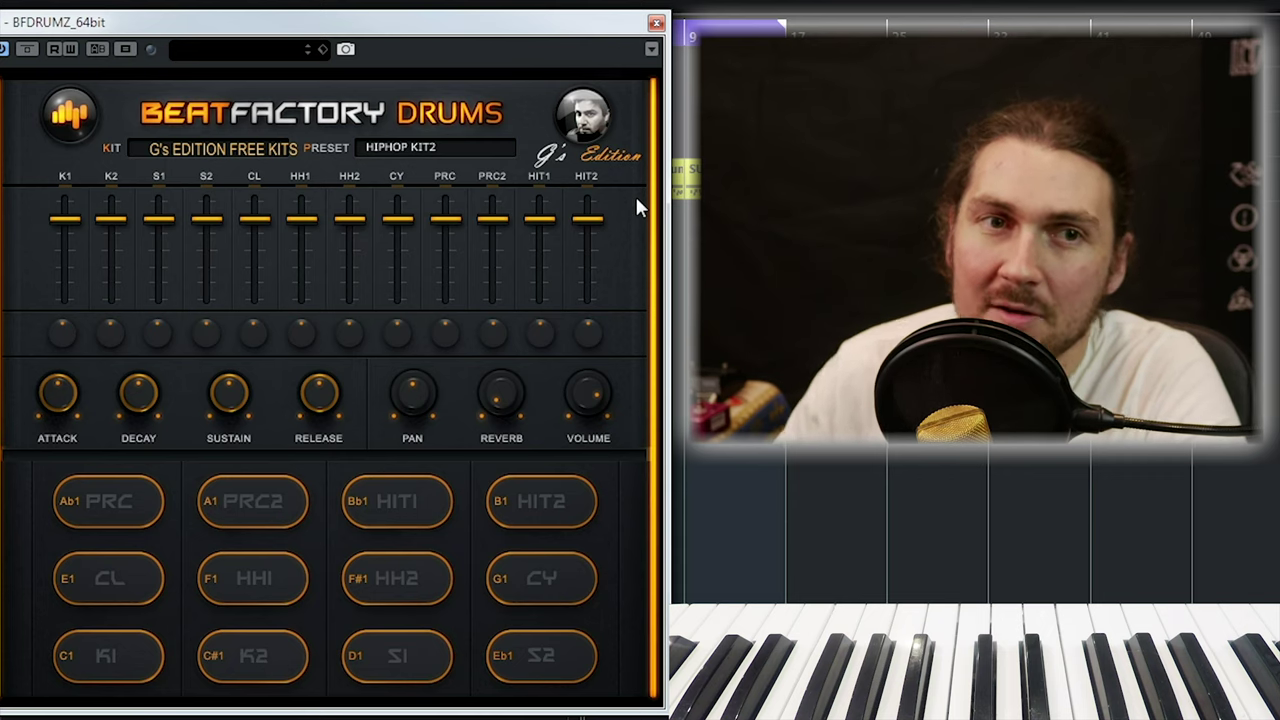
Step: Load the Indian KIT preset to demonstrate it, and load the Sample Hits2 preset
click(385, 150)
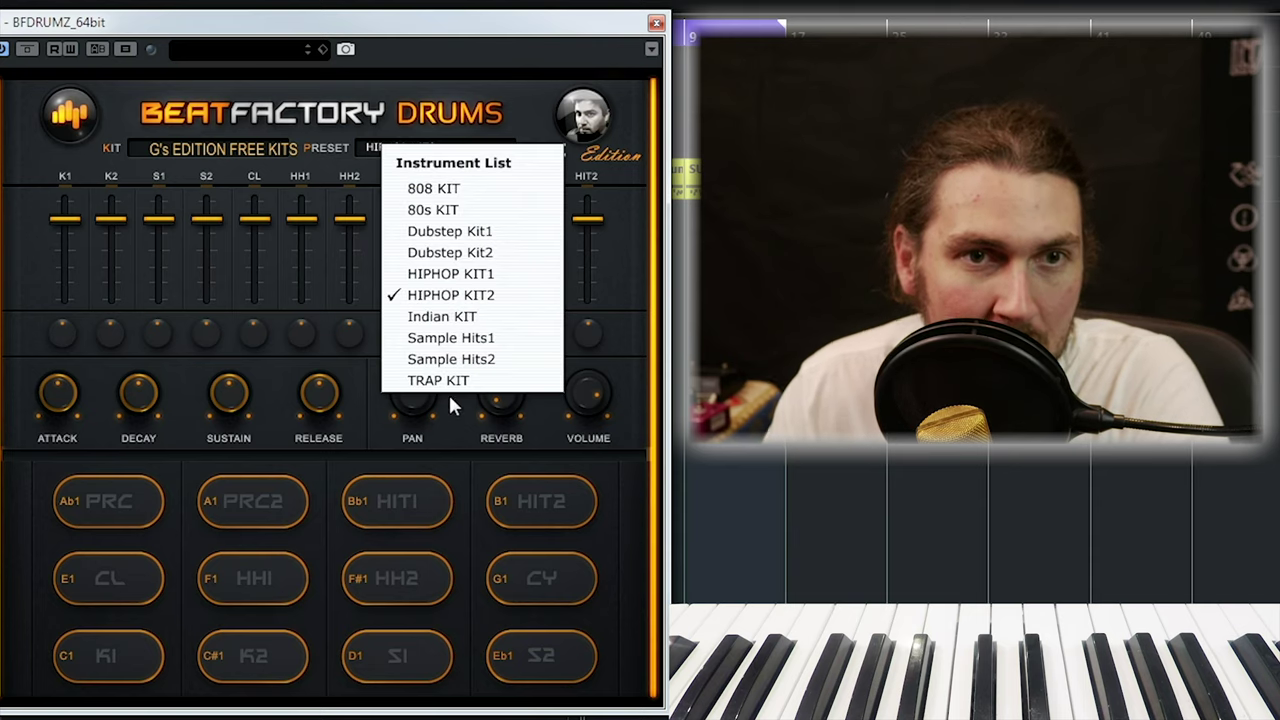
click(480, 316)
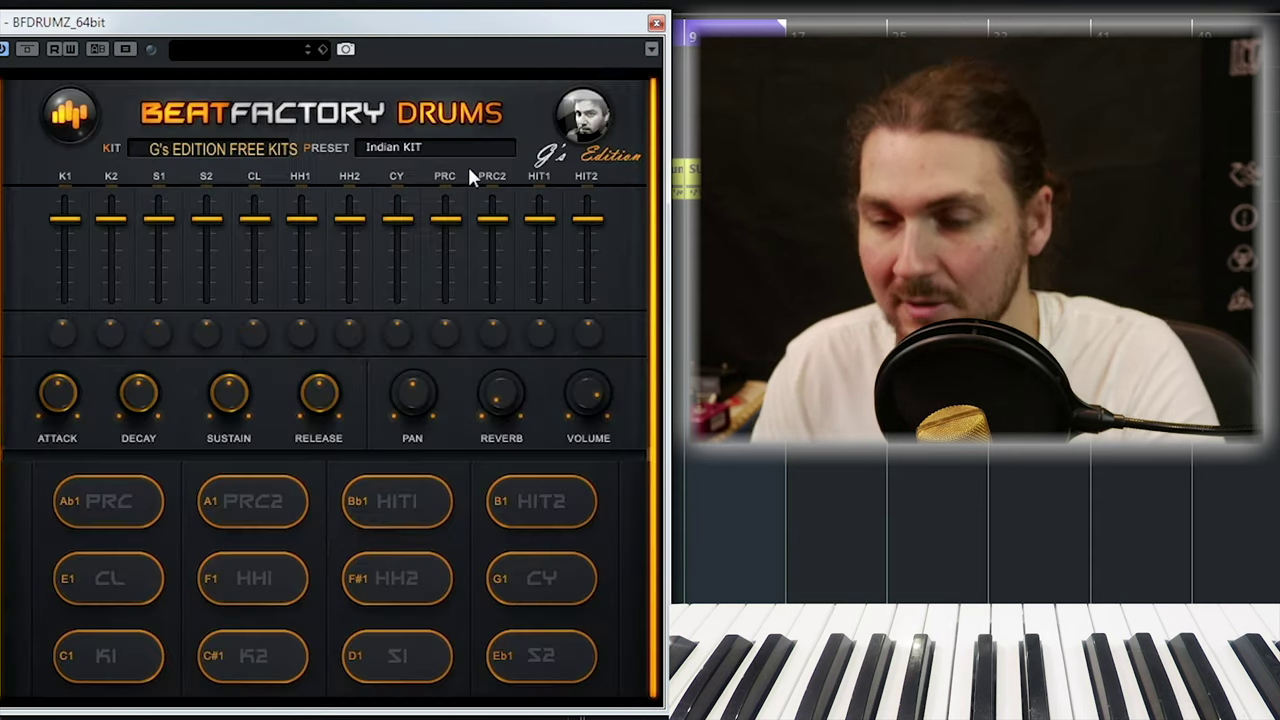
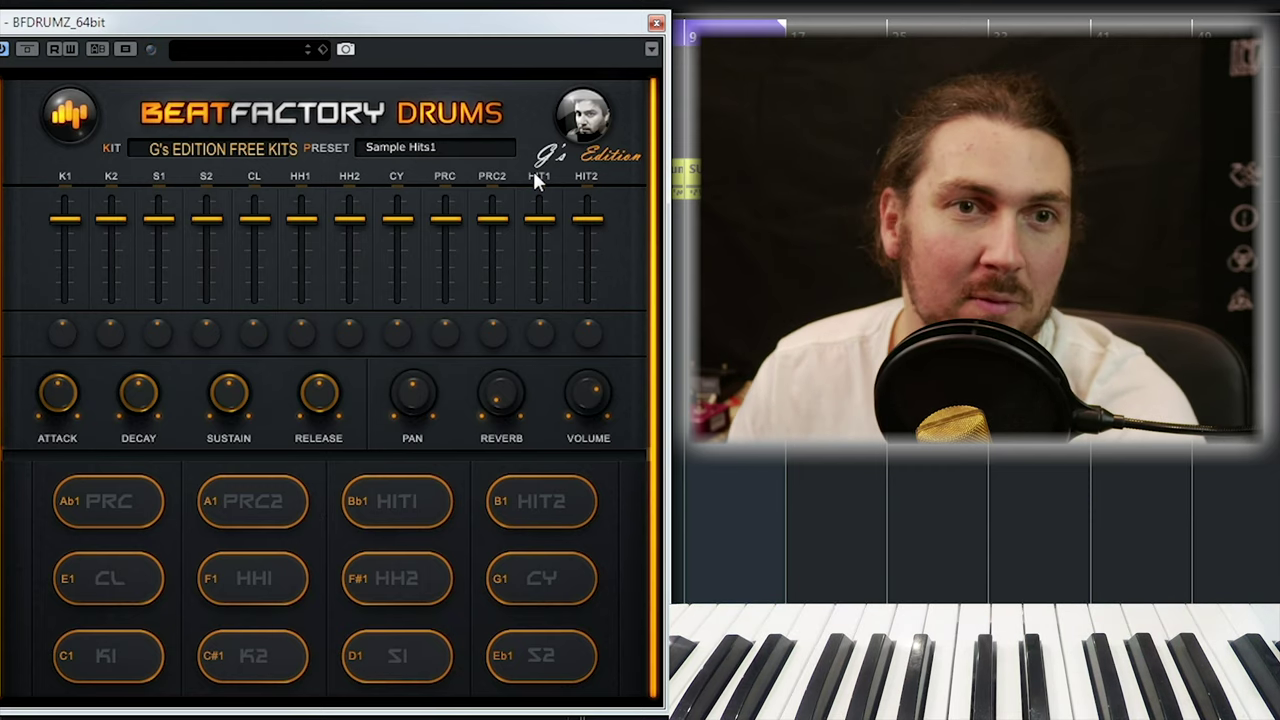
click(464, 150)
click(465, 352)
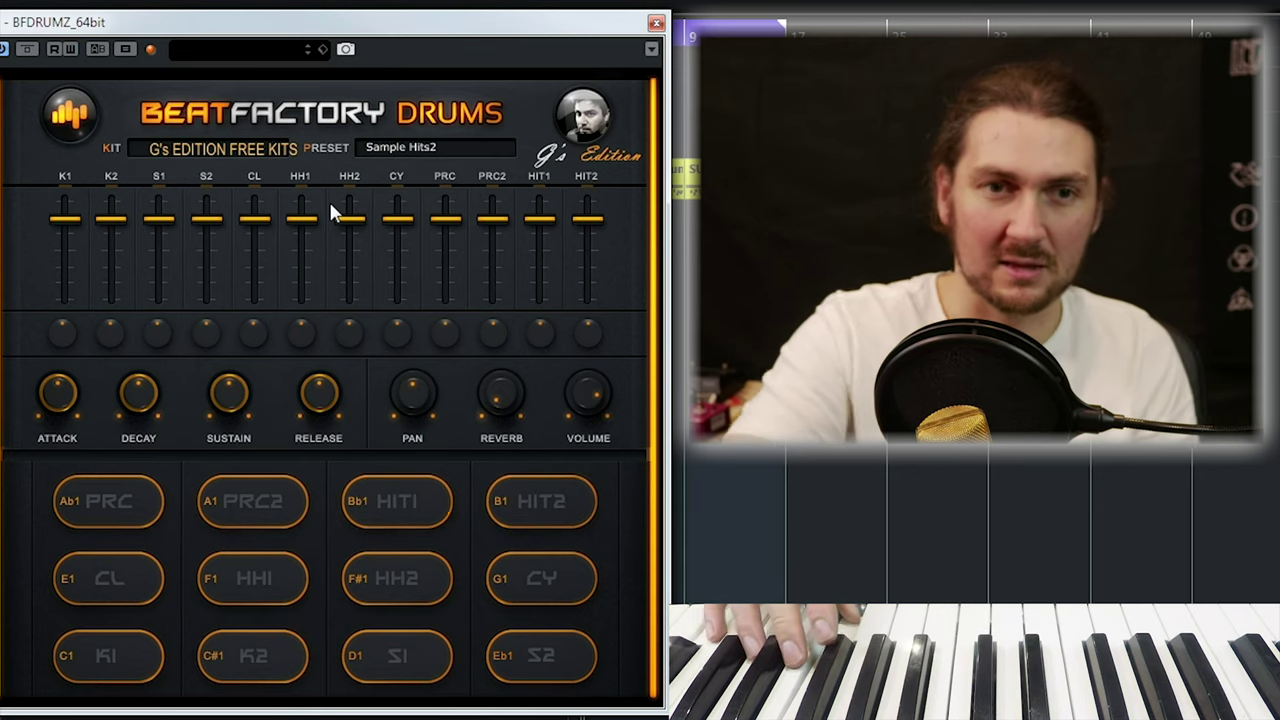
Step: Load the TRAP KIT preset and try its HH2 pad
click(417, 149)
click(515, 382)
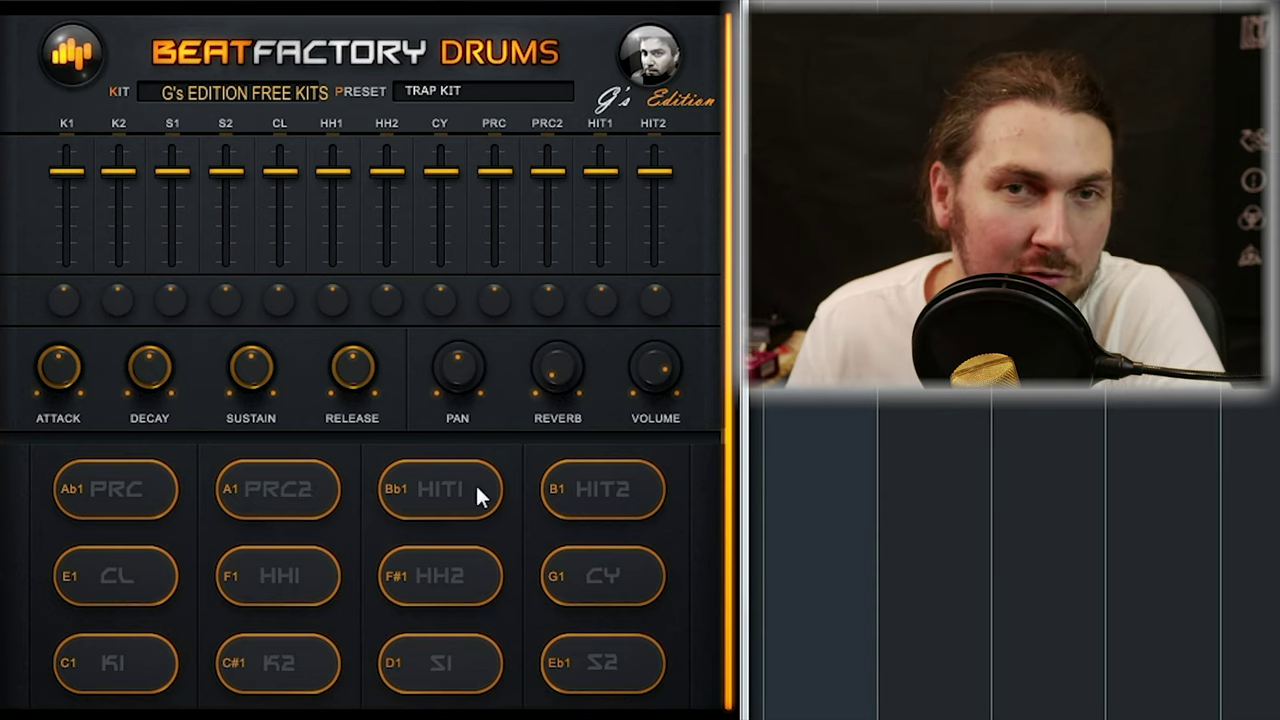
click(465, 556)
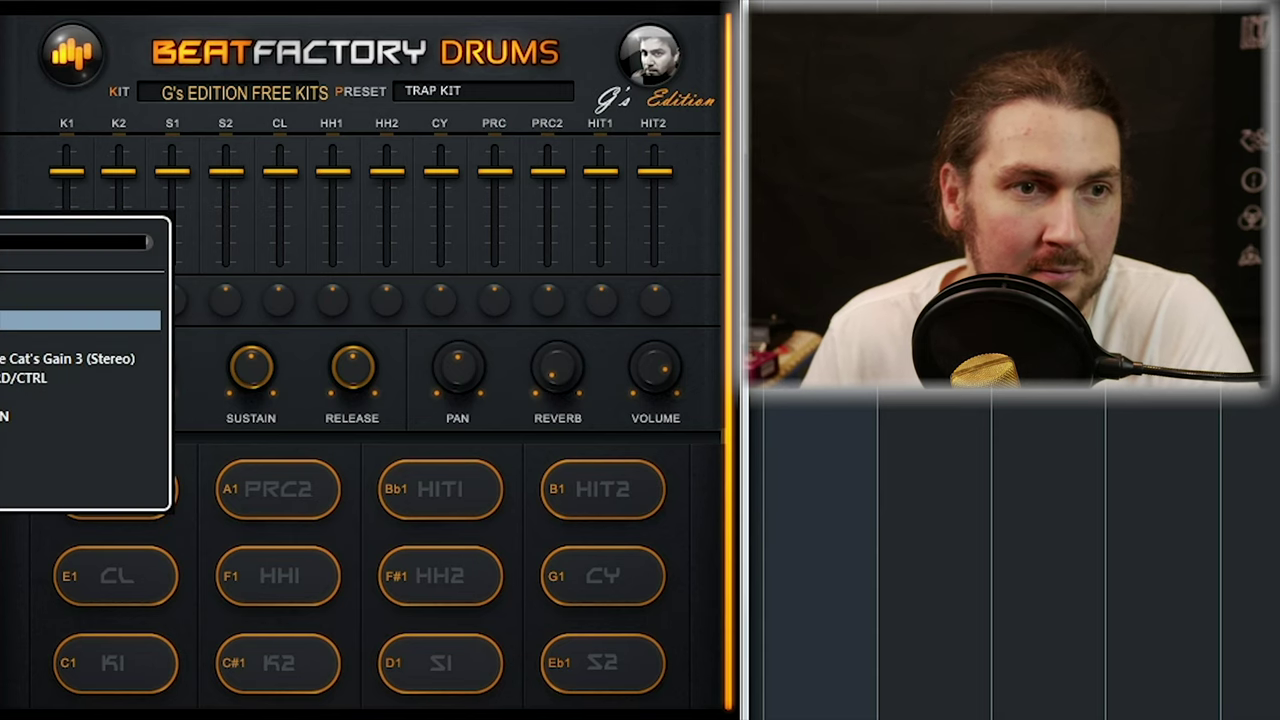
Step: Demonstrate the envelope controls on the TRAP KIT preset by turning its Decay down to minimum
key(Escape)
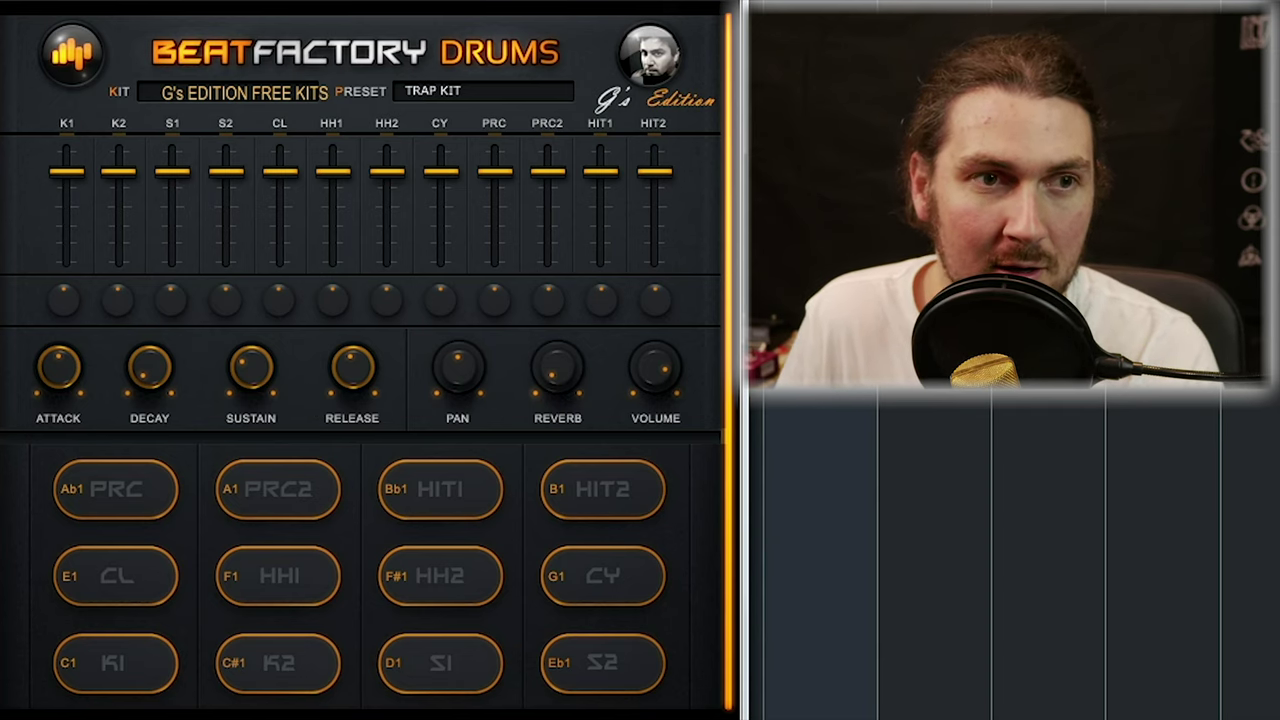
click(80, 455)
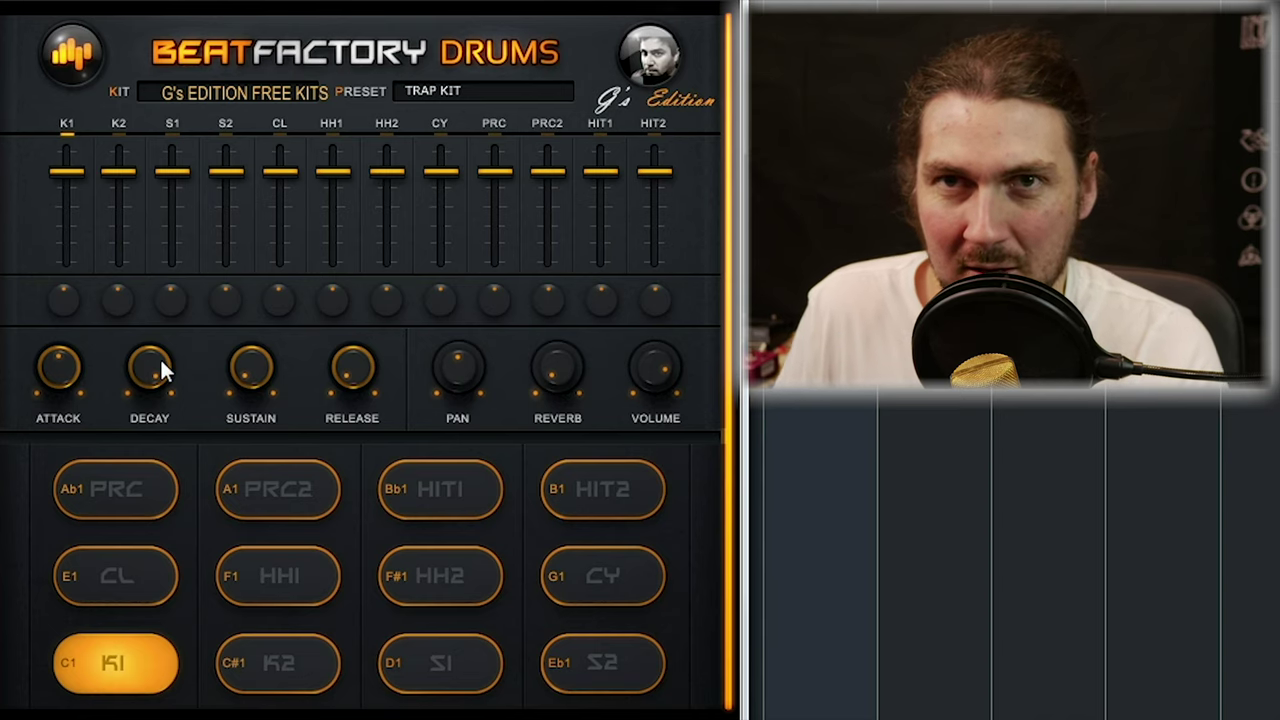
drag(140, 355, 140, 385)
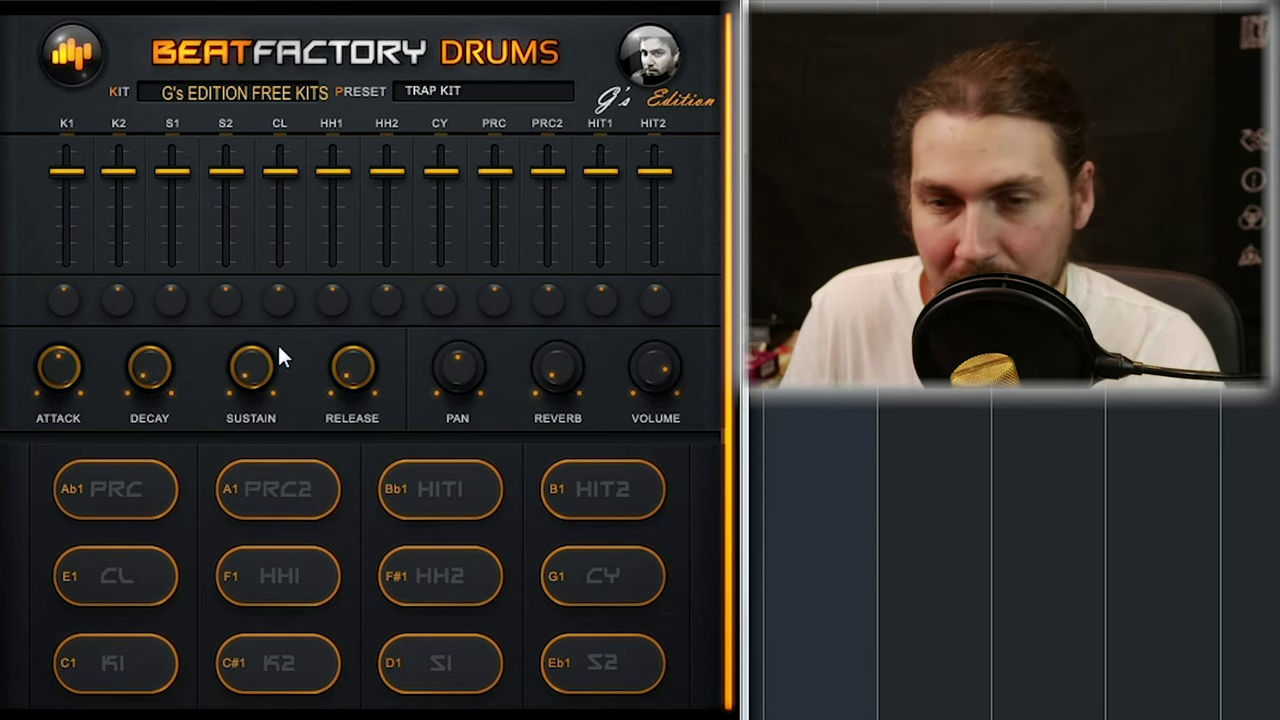
right_click(150, 368)
click(80, 454)
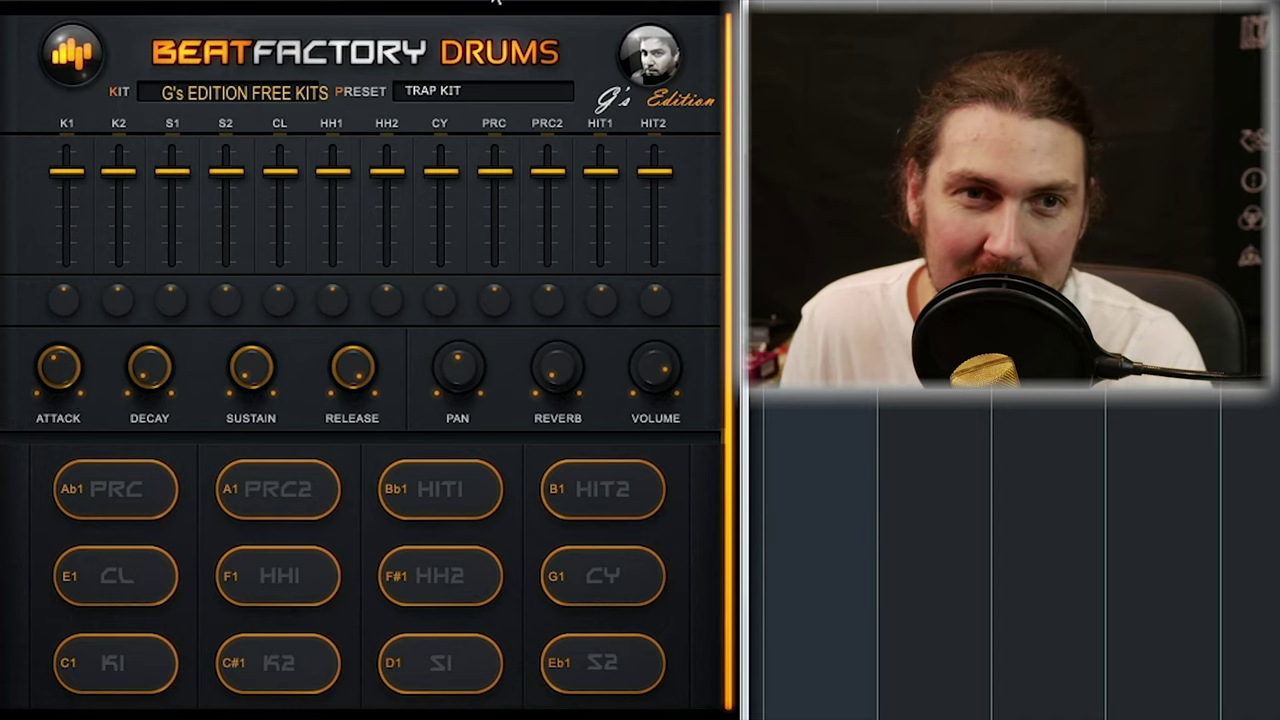
Step: Load the Sample Hits1 preset to demonstrate it, and switch back to the TRAP KIT preset
click(491, 95)
click(541, 307)
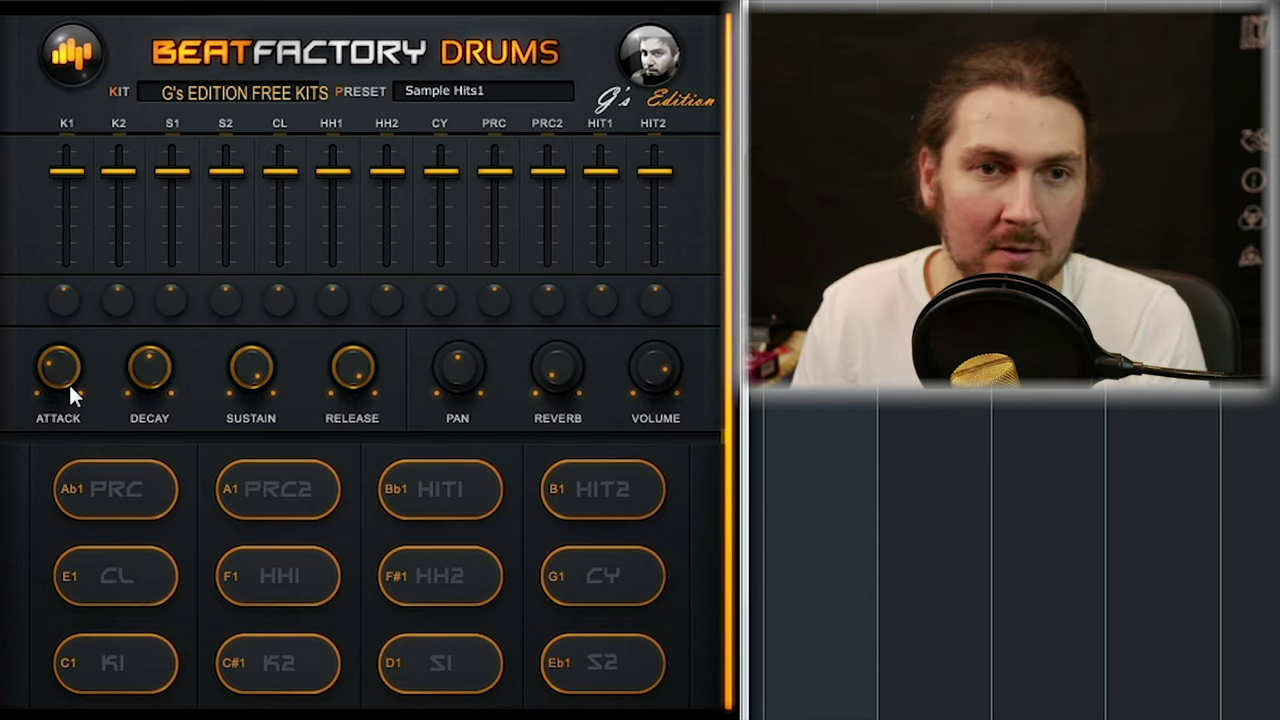
click(460, 88)
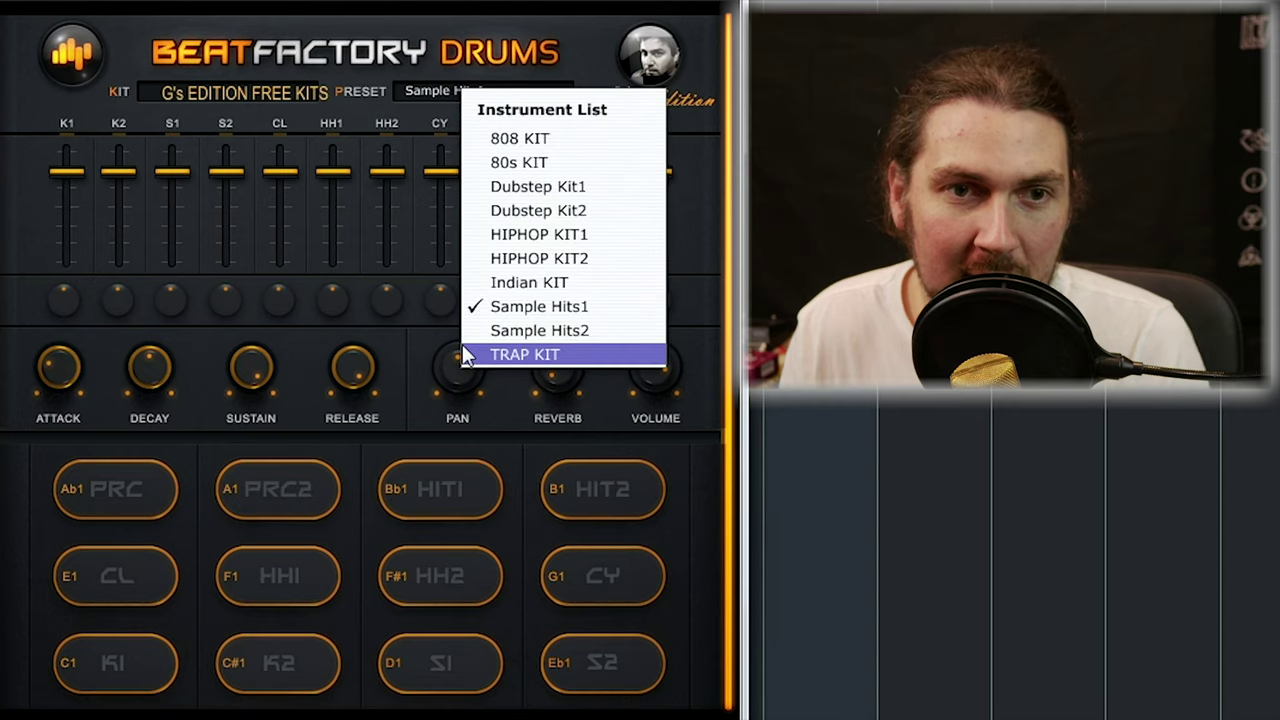
click(507, 355)
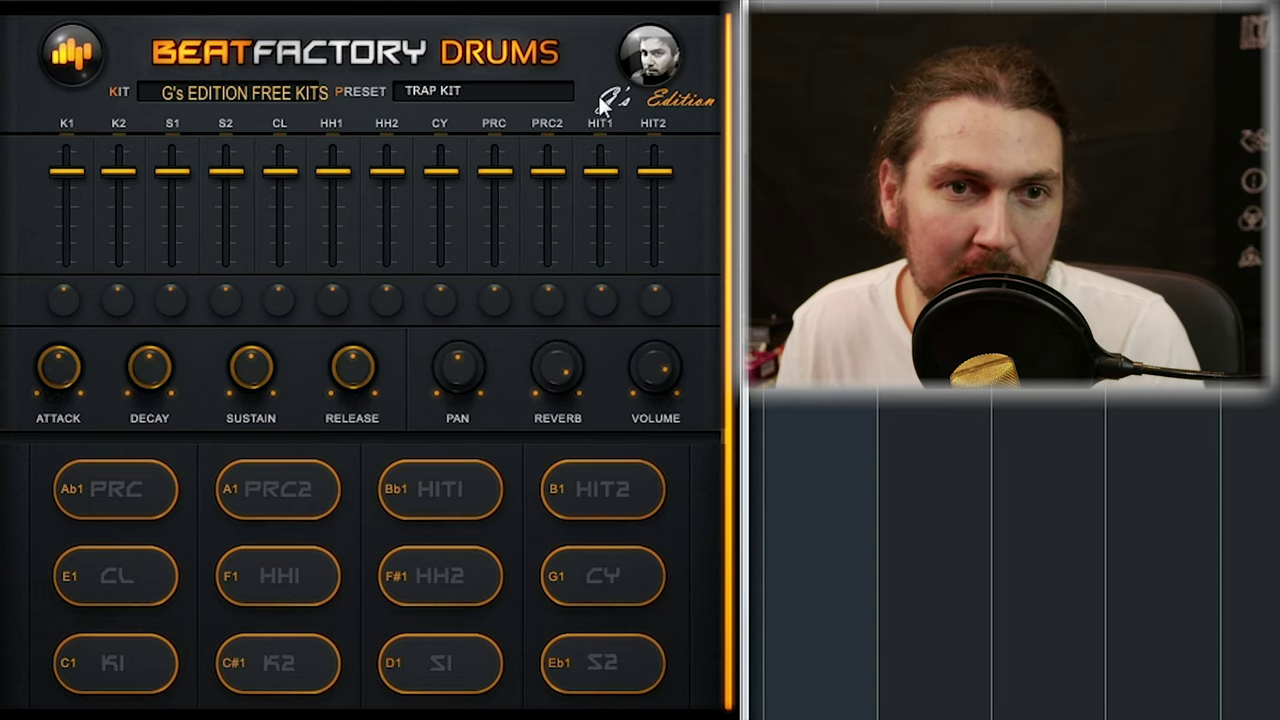